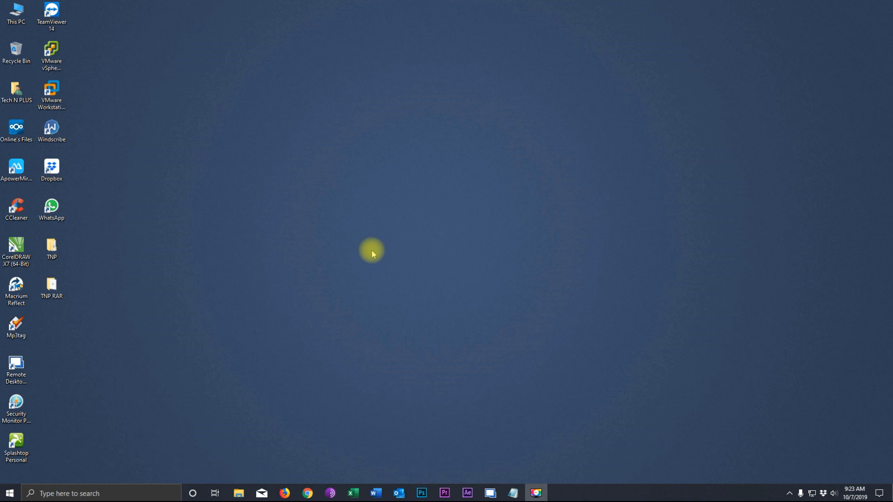
Check the size of the TNP folder on the desktop in its properties.
{"action": "left_click", "coordinate": [52, 245]}
{"action": "right_click", "coordinate": [52, 245]}
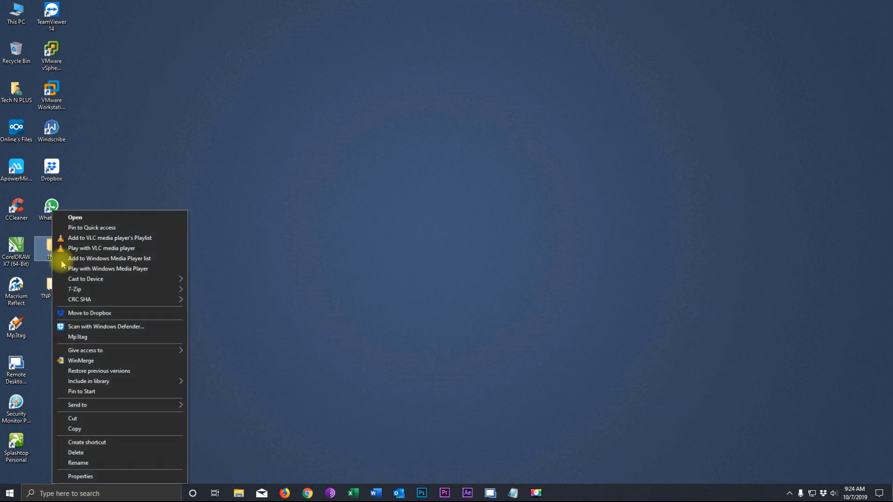
{"action": "left_click", "coordinate": [80, 475]}
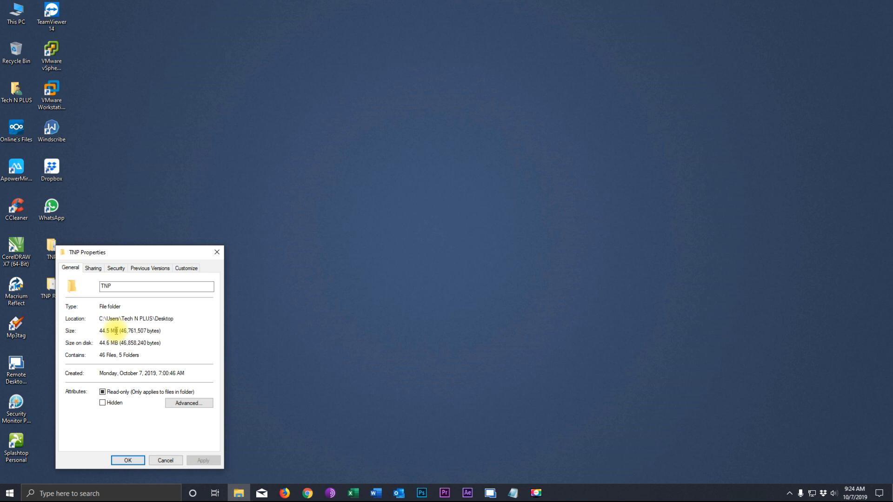
{"action": "left_click_drag", "start_coordinate": [128, 253], "coordinate": [260, 157]}
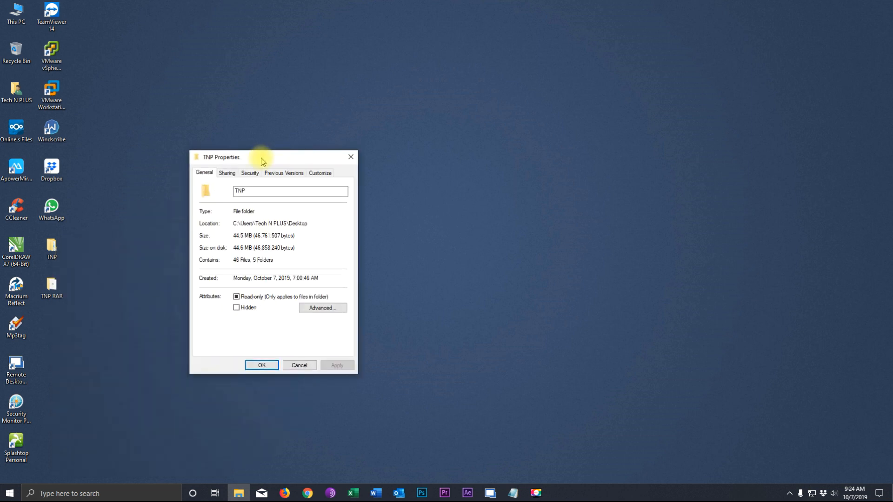
{"action": "left_click", "coordinate": [350, 158]}
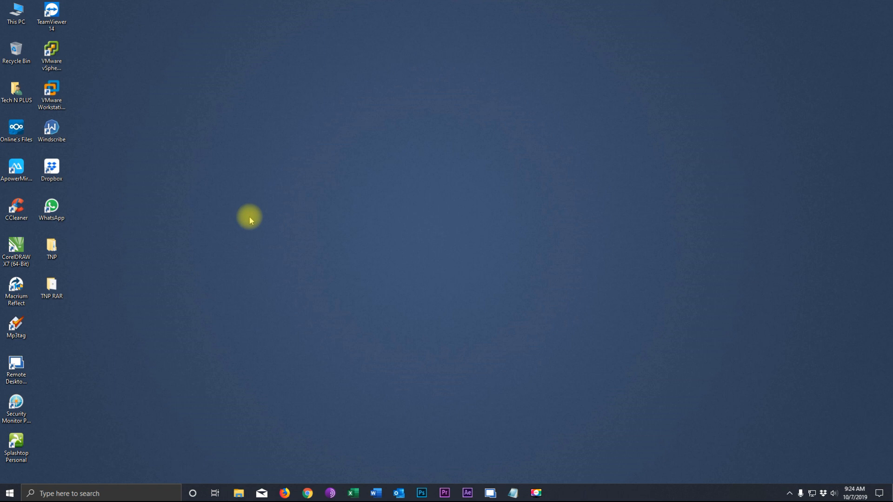
Compress the TNP folder into a zip archive named TNP.zip and place it directly after the TNP folder on the desktop.
{"action": "right_click", "coordinate": [53, 248]}
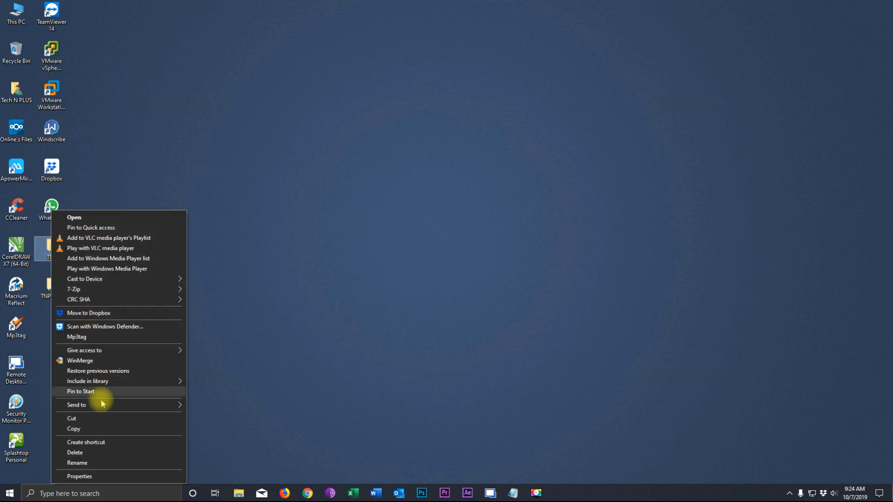
{"action": "mouse_move", "coordinate": [103, 407]}
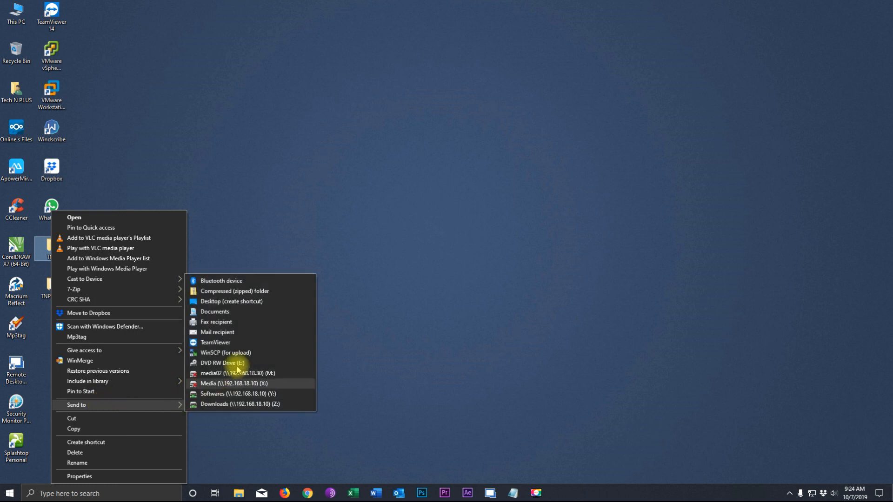
{"action": "left_click", "coordinate": [253, 294]}
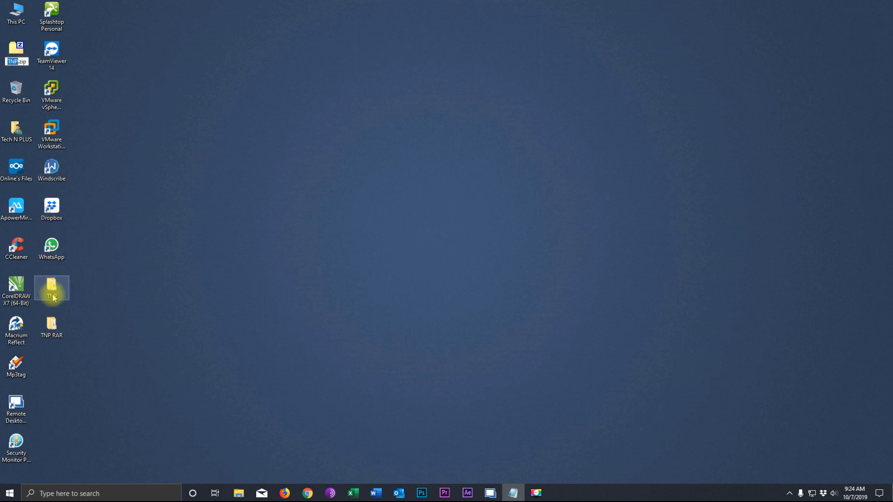
{"action": "key", "text": "Return"}
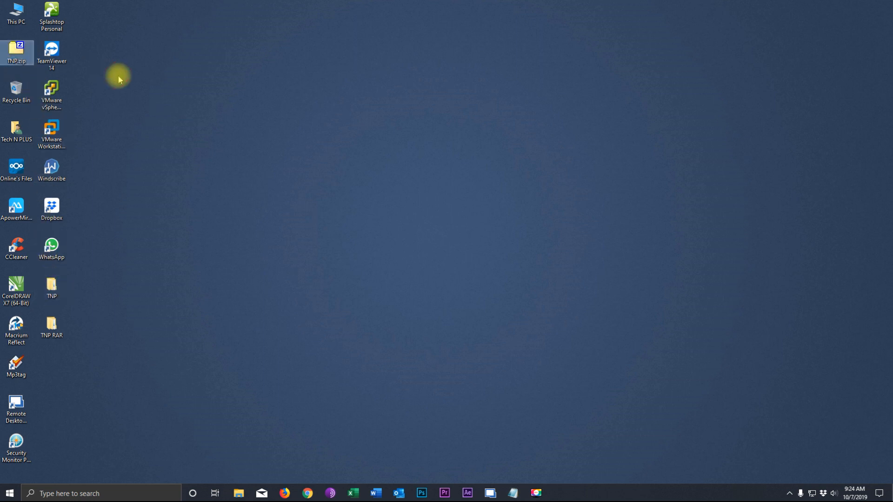
{"action": "left_click_drag", "start_coordinate": [27, 56], "coordinate": [77, 303]}
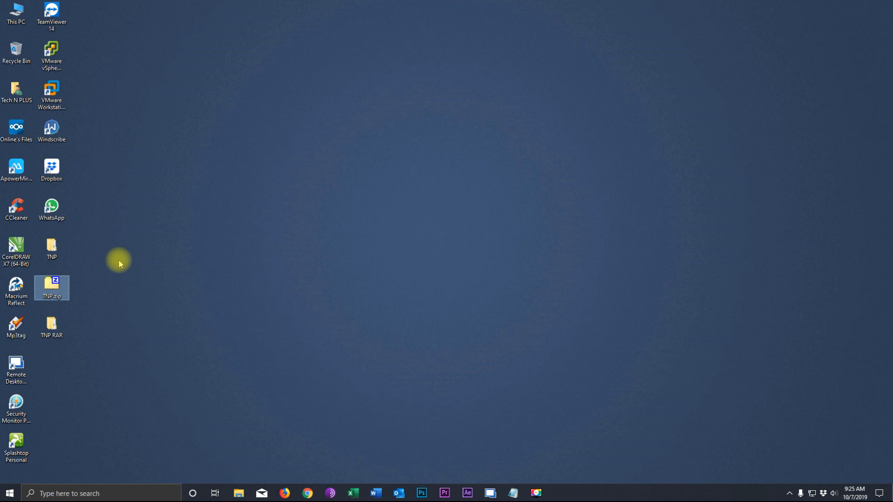
Show the properties of the TNP folder and TNP.zip side by side to compare their sizes.
{"action": "right_click", "coordinate": [52, 249]}
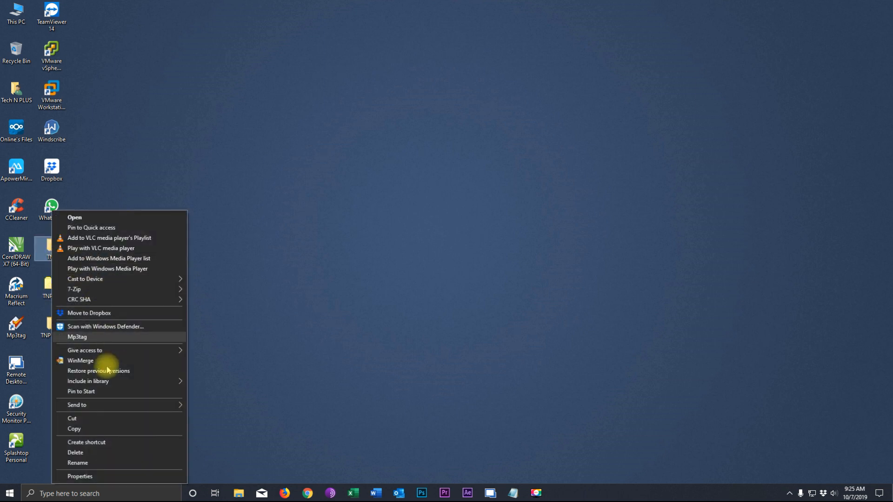
{"action": "left_click", "coordinate": [88, 474]}
{"action": "left_click_drag", "start_coordinate": [135, 253], "coordinate": [230, 123]}
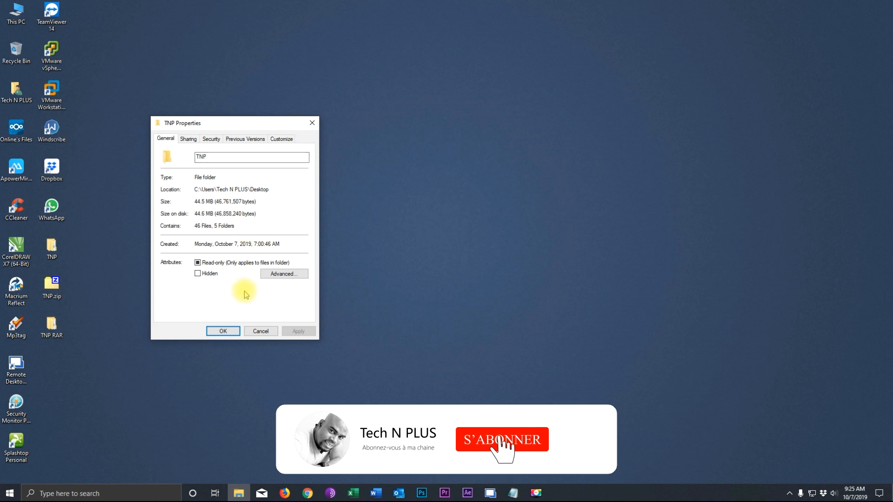
{"action": "right_click", "coordinate": [61, 285]}
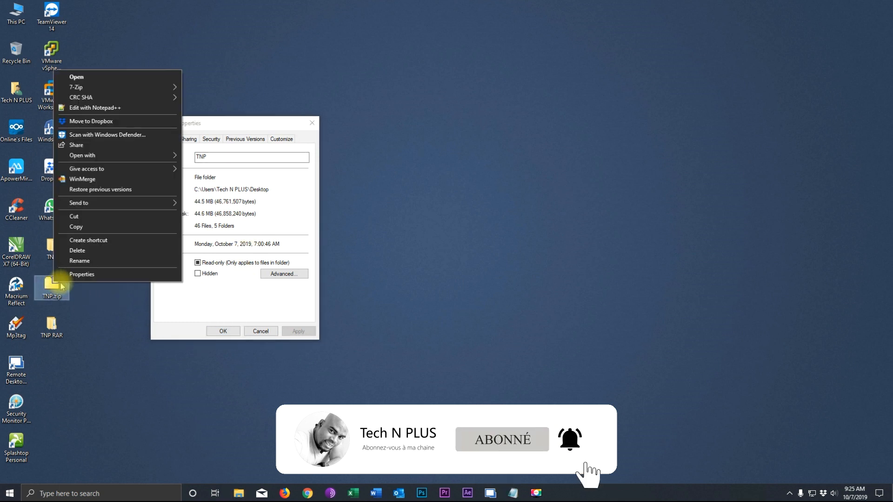
{"action": "left_click", "coordinate": [75, 275]}
{"action": "left_click_drag", "start_coordinate": [142, 227], "coordinate": [414, 118]}
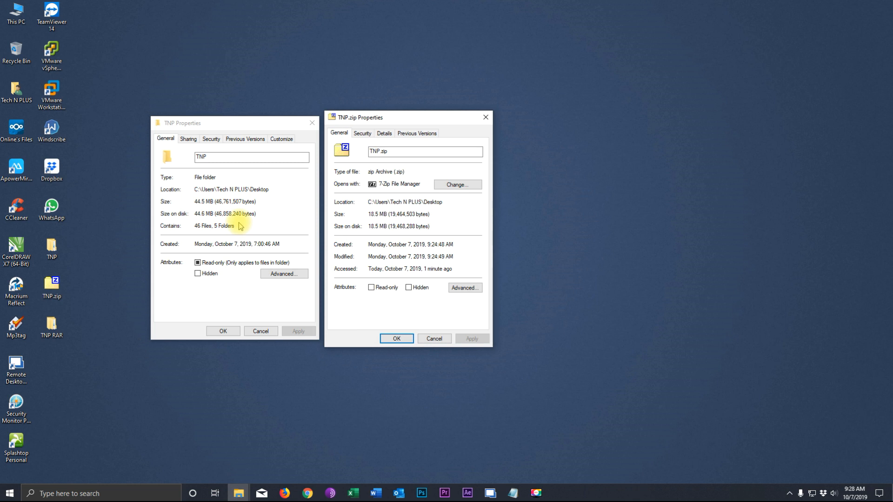
Look through the Banners, Rapports and Tutoriels subfolders of the TNP folder, and close its window.
{"action": "double_click", "coordinate": [51, 246]}
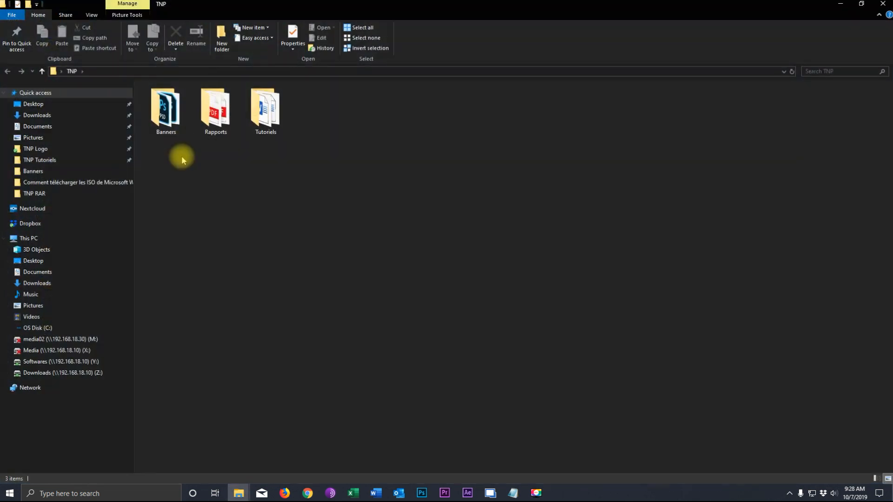
{"action": "double_click", "coordinate": [169, 117]}
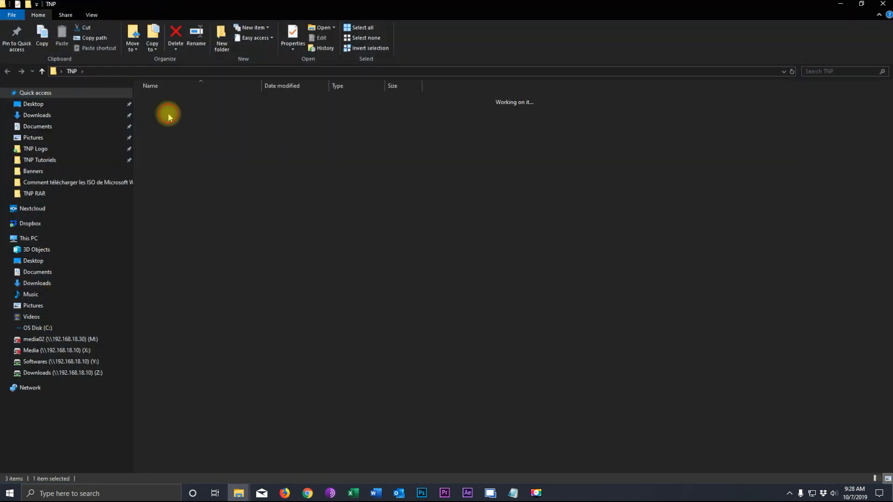
{"action": "left_click", "coordinate": [9, 71]}
{"action": "double_click", "coordinate": [213, 112]}
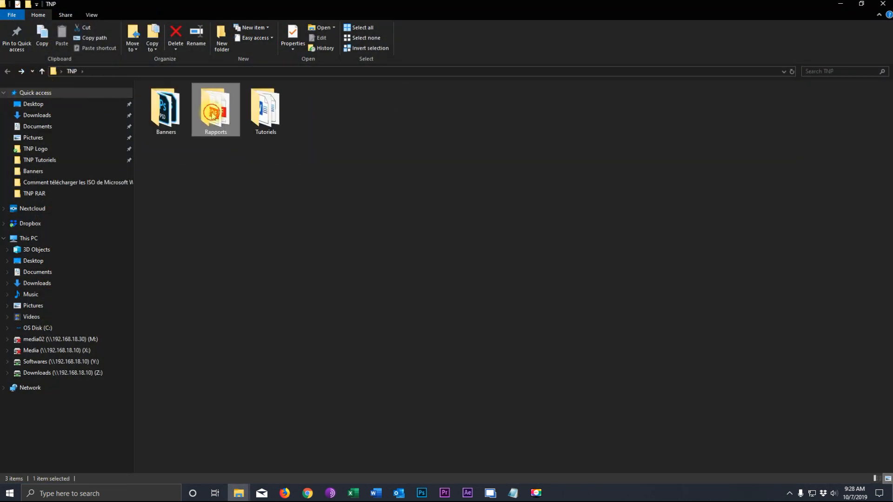
{"action": "left_click", "coordinate": [7, 71]}
{"action": "double_click", "coordinate": [260, 107]}
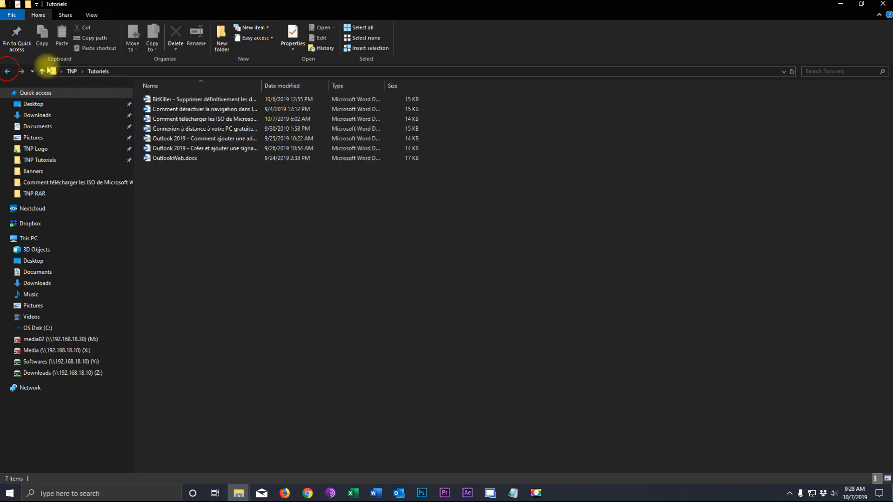
{"action": "left_click", "coordinate": [42, 72]}
{"action": "left_click", "coordinate": [883, 3]}
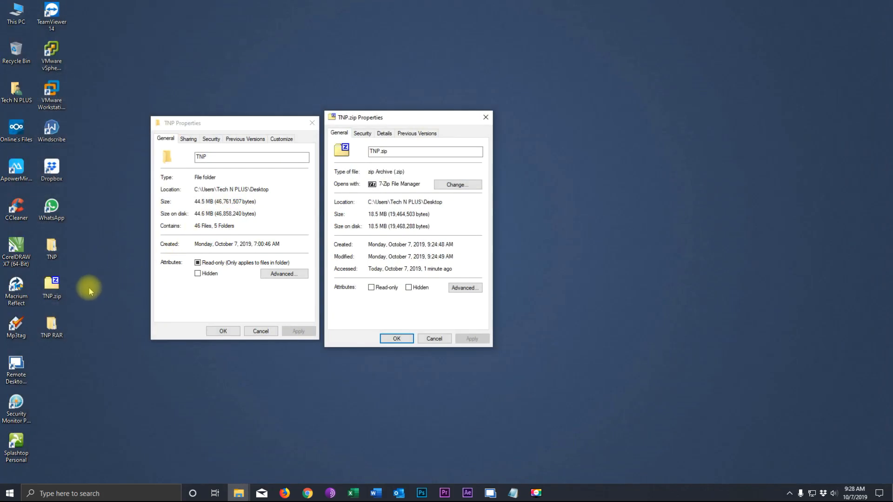
Close the properties windows of the TNP folder and TNP.zip.
{"action": "left_click", "coordinate": [54, 287]}
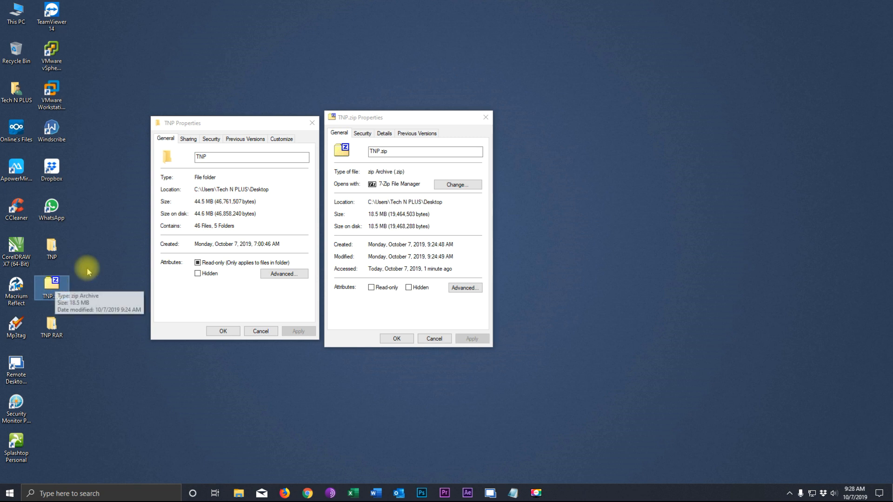
{"action": "left_click", "coordinate": [312, 122]}
{"action": "left_click", "coordinate": [490, 121]}
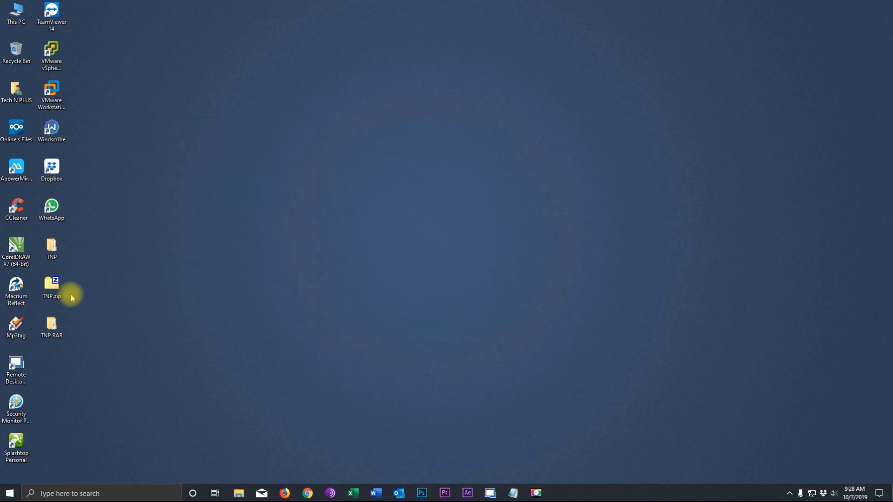
Delete the original TNP folder from the desktop and empty the Recycle Bin.
{"action": "mouse_move", "coordinate": [54, 250]}
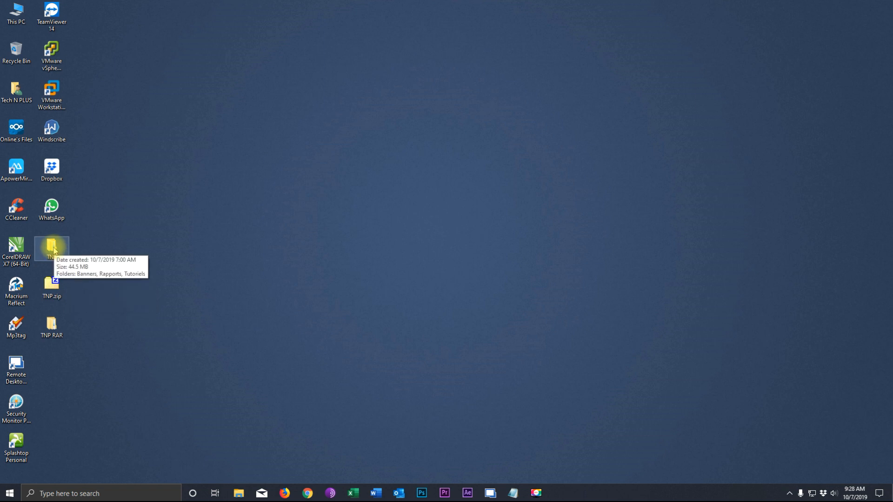
{"action": "left_click_drag", "start_coordinate": [53, 249], "coordinate": [17, 55]}
{"action": "right_click", "coordinate": [15, 54]}
{"action": "left_click", "coordinate": [36, 70]}
{"action": "left_click", "coordinate": [471, 267]}
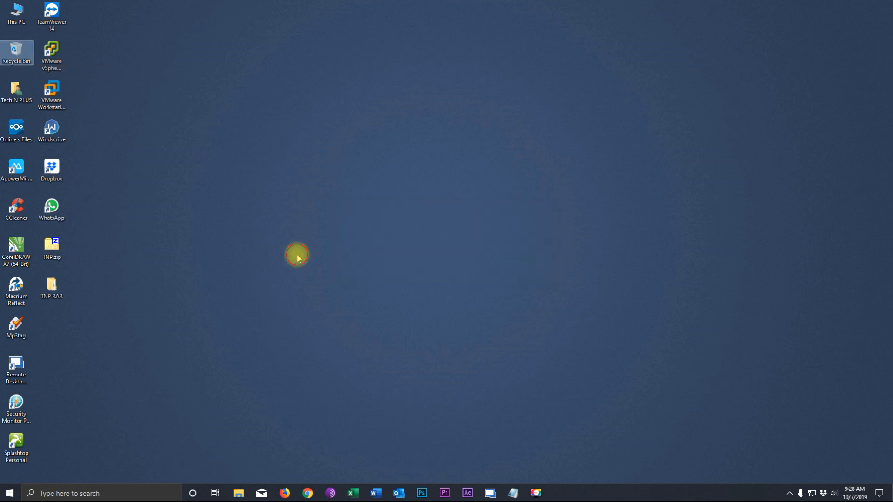
Open TNP.zip with Windows Explorer at its TNP folder, and place the restored window clear of the desktop icons.
{"action": "left_click", "coordinate": [55, 249]}
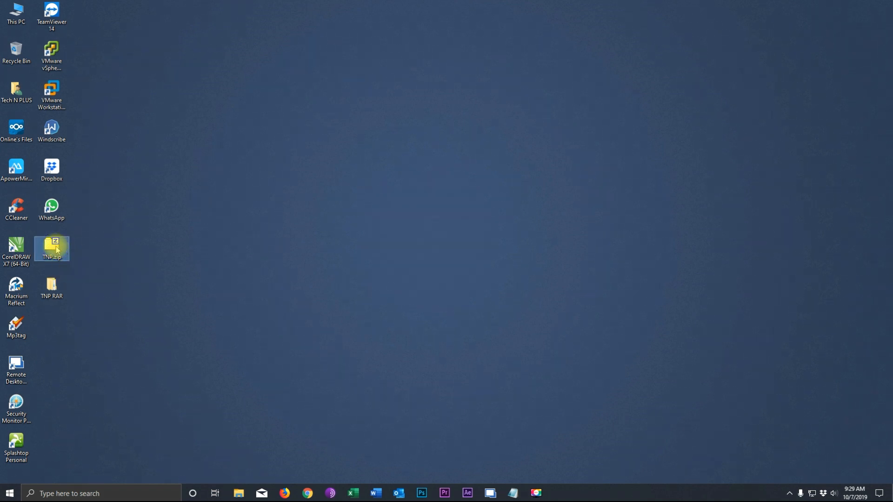
{"action": "right_click", "coordinate": [57, 248]}
{"action": "mouse_move", "coordinate": [130, 333]}
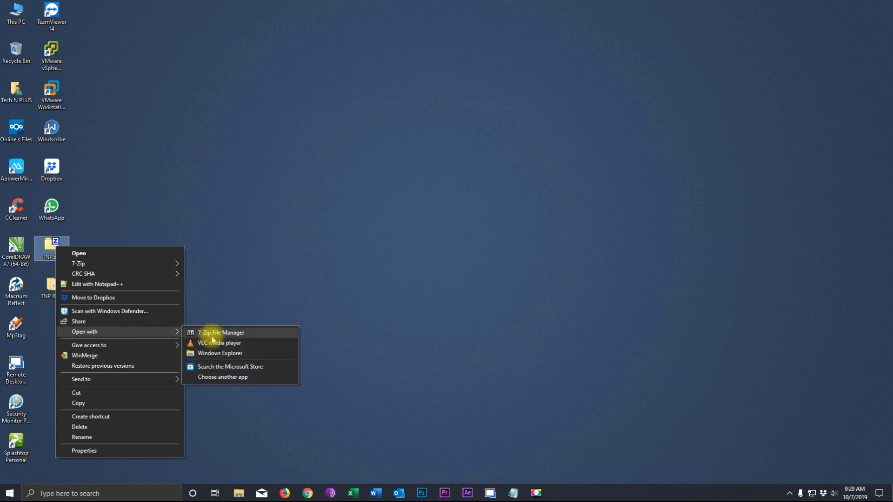
{"action": "left_click", "coordinate": [205, 356]}
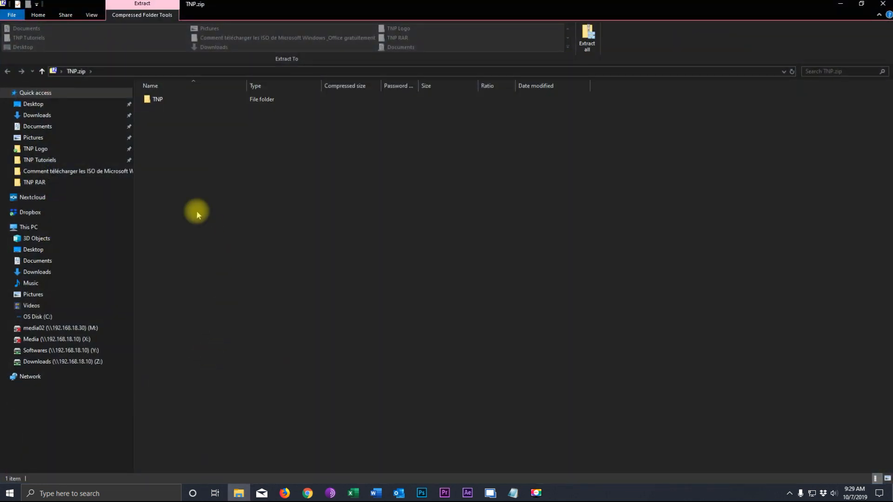
{"action": "double_click", "coordinate": [150, 97]}
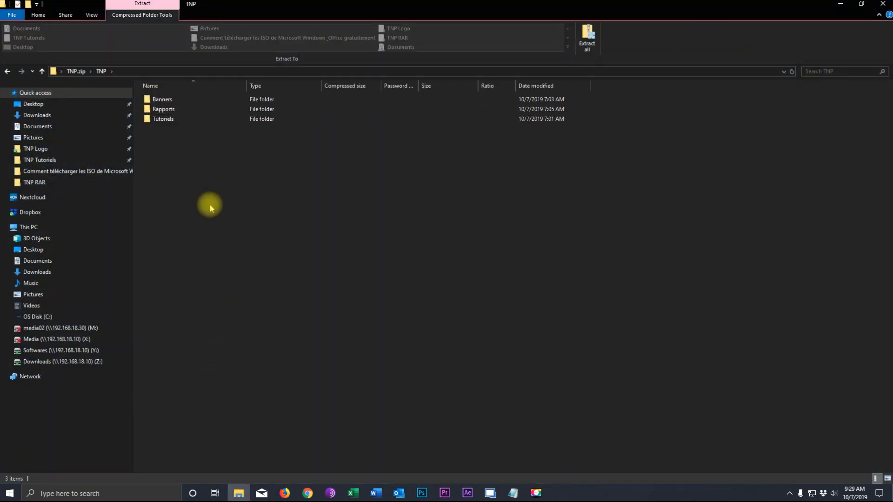
{"action": "left_click", "coordinate": [862, 3]}
{"action": "left_click_drag", "start_coordinate": [441, 60], "coordinate": [609, 64]}
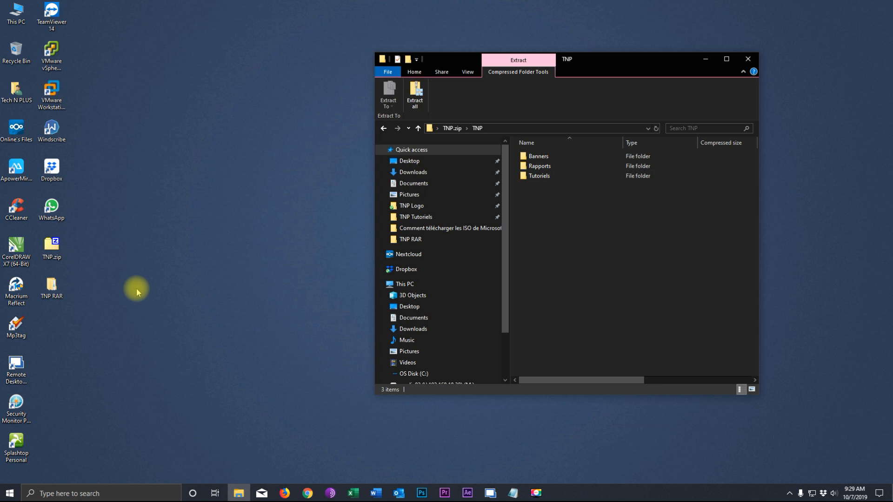
Create a new text document named test.txt on the desktop.
{"action": "right_click", "coordinate": [126, 325]}
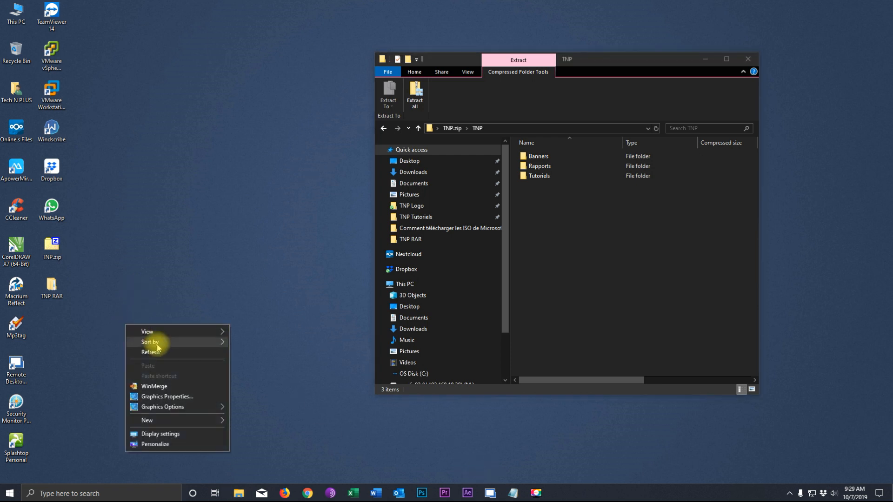
{"action": "left_click", "coordinate": [161, 424]}
{"action": "left_click", "coordinate": [257, 412]}
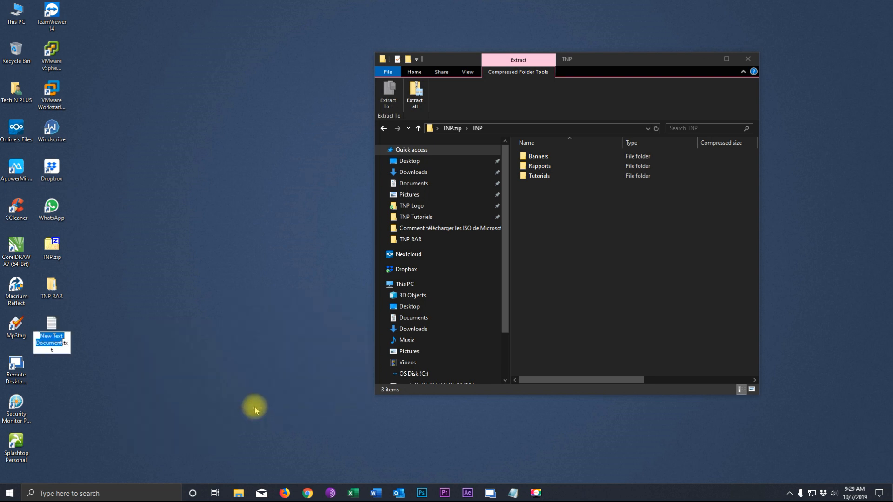
{"action": "type", "text": "test"}
{"action": "key", "text": "Return"}
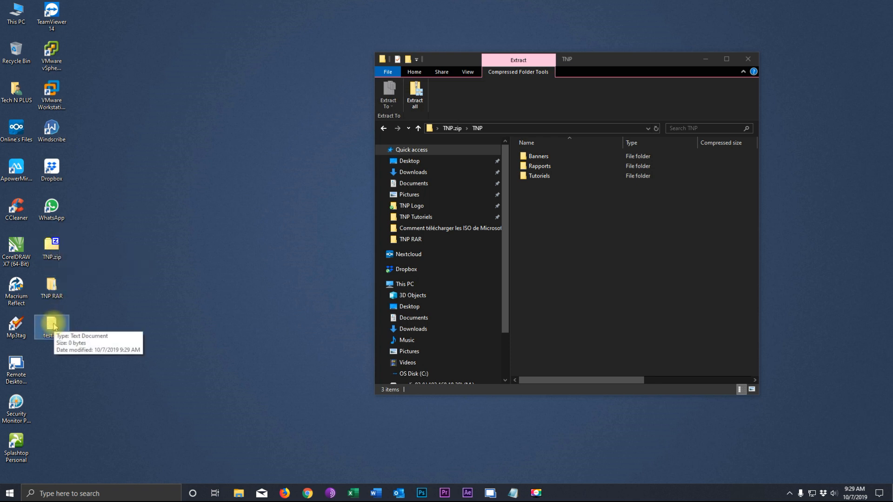
Add test.txt to the TNP folder inside TNP.zip, and move the desktop copy to the Recycle Bin.
{"action": "left_click_drag", "start_coordinate": [54, 327], "coordinate": [580, 232]}
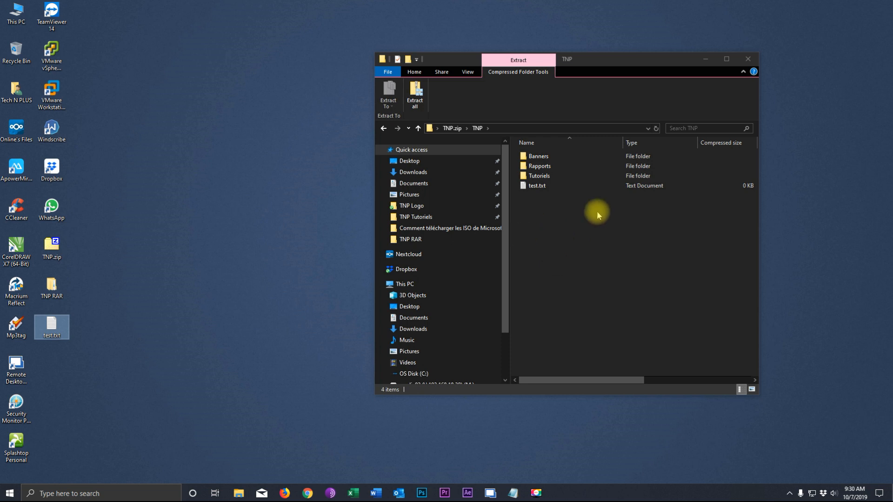
{"action": "left_click", "coordinate": [748, 59]}
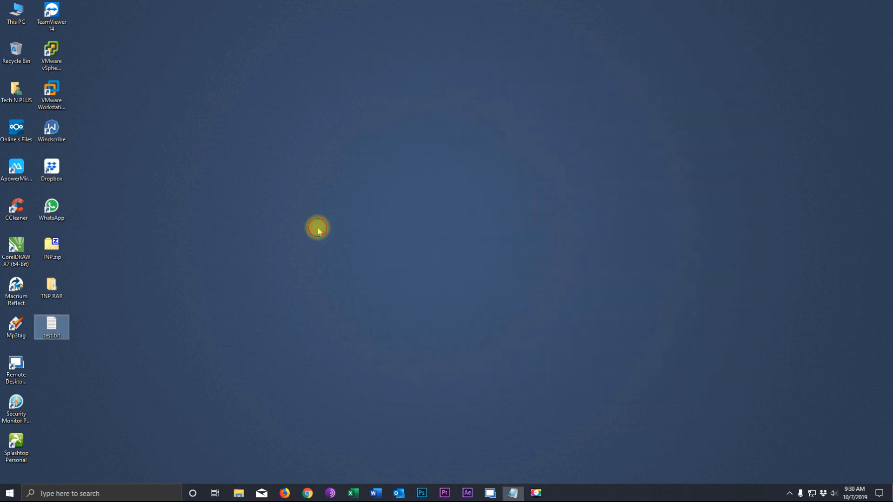
{"action": "left_click_drag", "start_coordinate": [54, 329], "coordinate": [20, 59]}
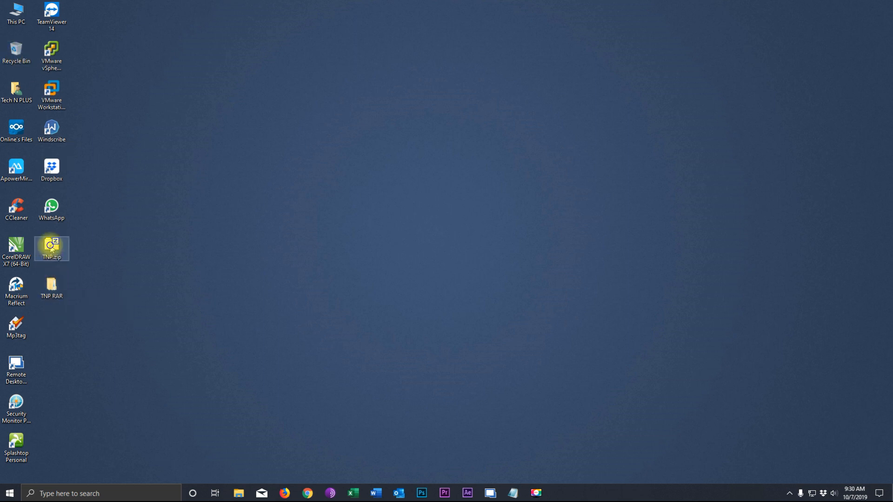
Reopen TNP.zip with Windows Explorer and check its TNP folder for test.txt.
{"action": "right_click", "coordinate": [50, 246]}
{"action": "mouse_move", "coordinate": [132, 330]}
{"action": "left_click", "coordinate": [213, 352]}
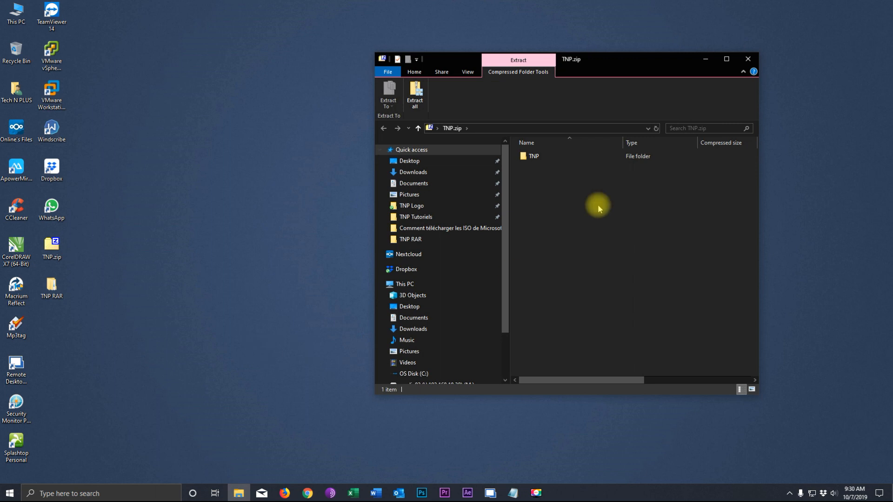
{"action": "double_click", "coordinate": [536, 157]}
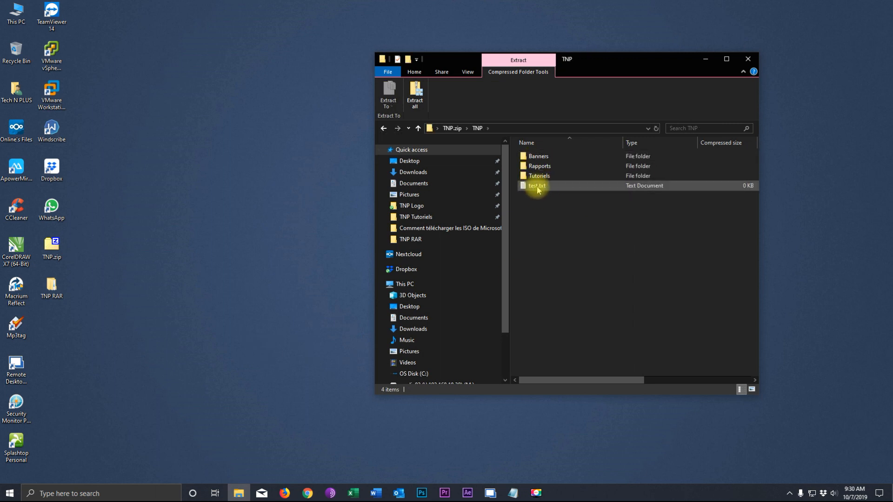
Extract the TNP folder from TNP.zip to the desktop, check the contents of the extracted folder, and close the folder windows.
{"action": "left_click", "coordinate": [382, 129]}
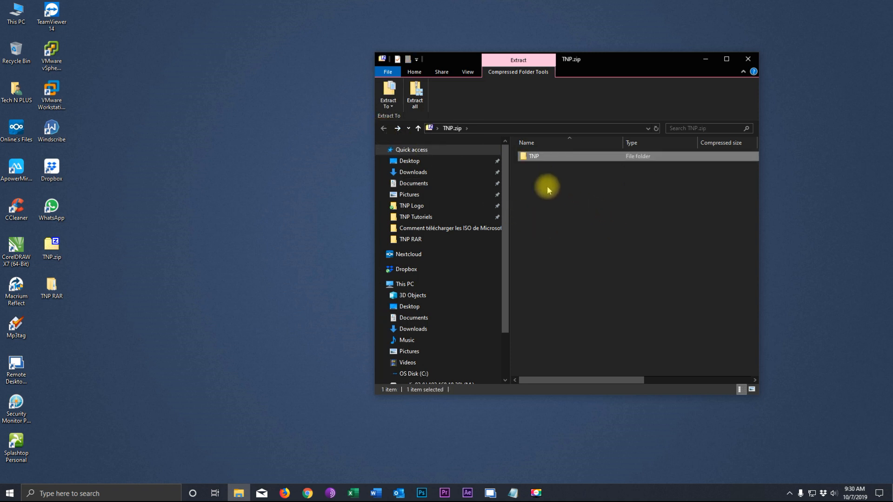
{"action": "left_click_drag", "start_coordinate": [525, 158], "coordinate": [183, 337]}
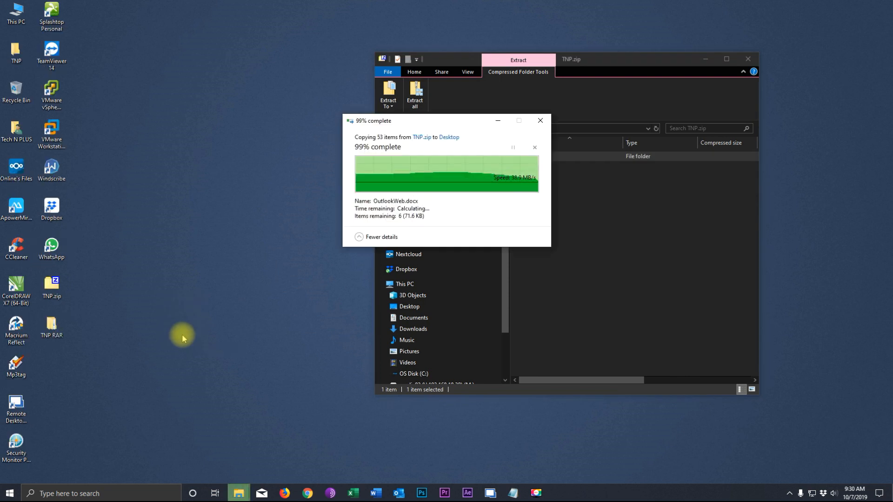
{"action": "left_click", "coordinate": [745, 61]}
{"action": "double_click", "coordinate": [52, 288]}
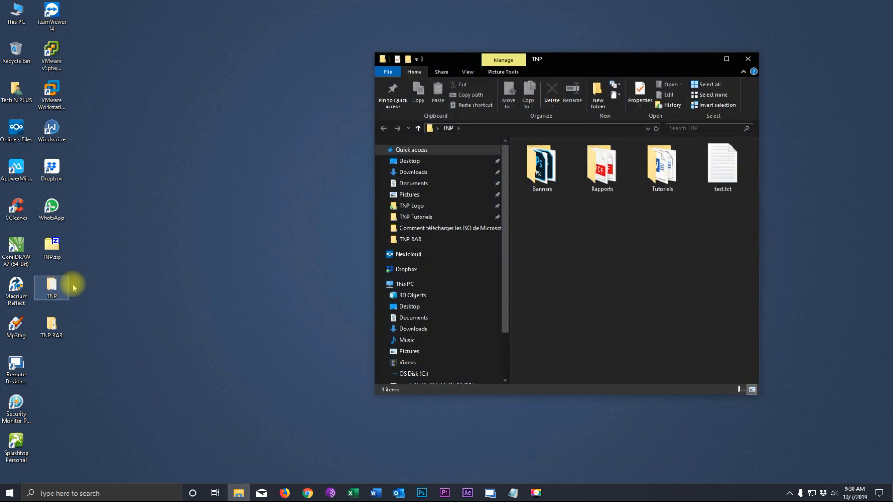
{"action": "left_click", "coordinate": [748, 59]}
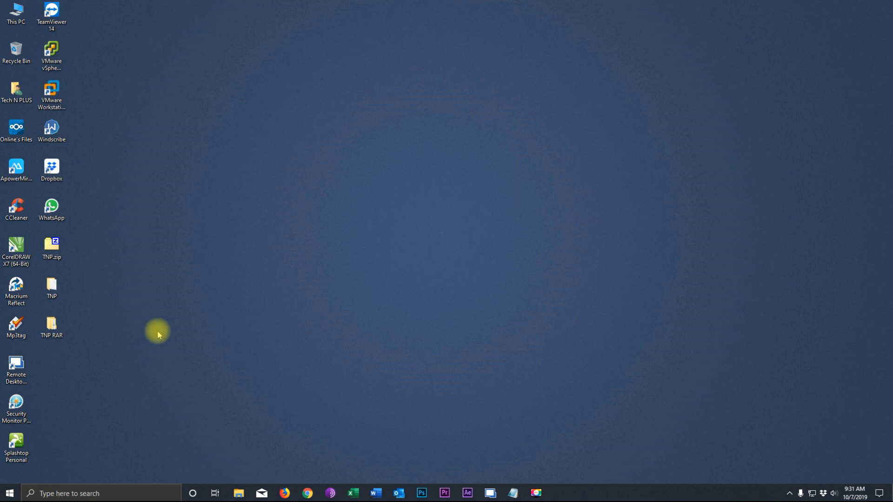
Open the Main folder in TNP RAR and examine which programs are offered for opening TNP.rar, without choosing one.
{"action": "double_click", "coordinate": [52, 326]}
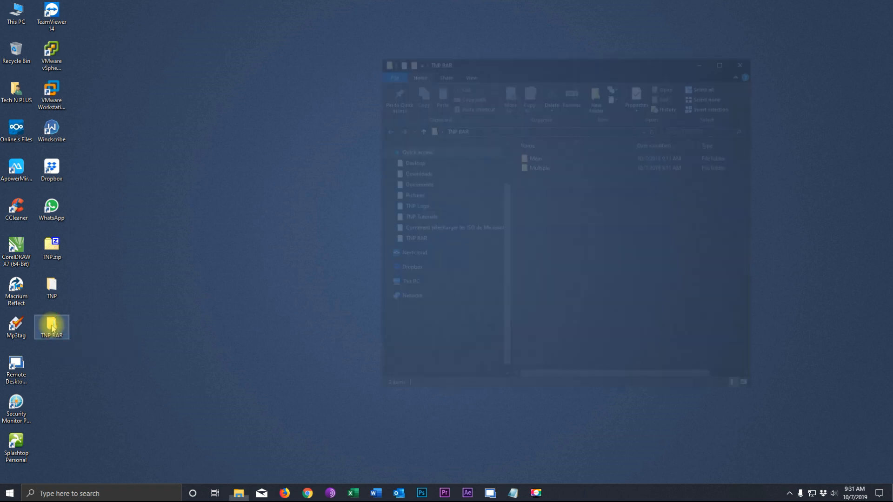
{"action": "double_click", "coordinate": [535, 156]}
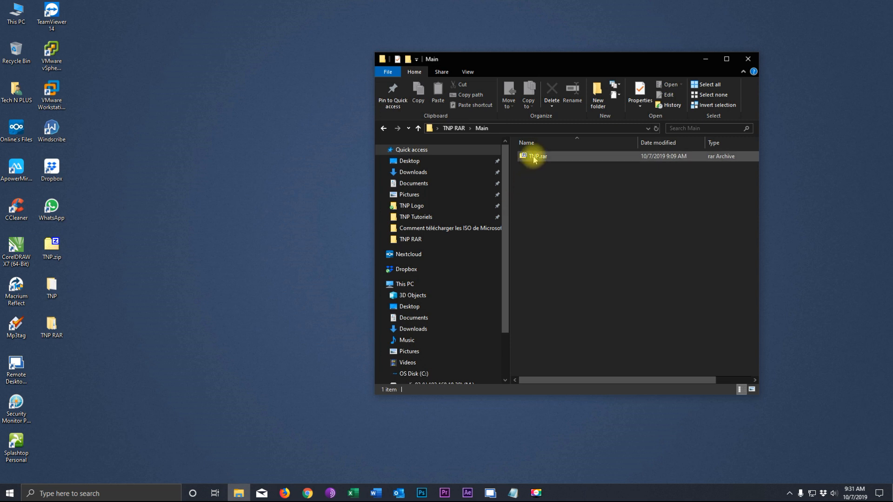
{"action": "right_click", "coordinate": [534, 157]}
{"action": "mouse_move", "coordinate": [588, 241]}
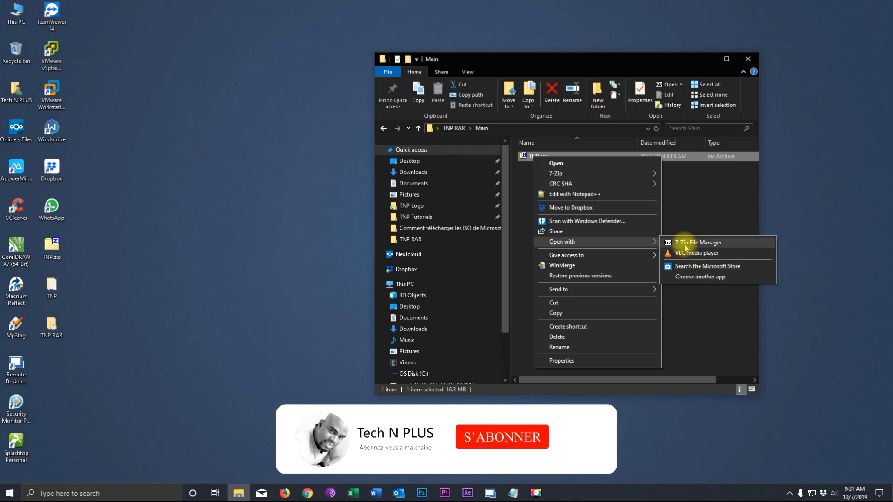
{"action": "left_click", "coordinate": [701, 207]}
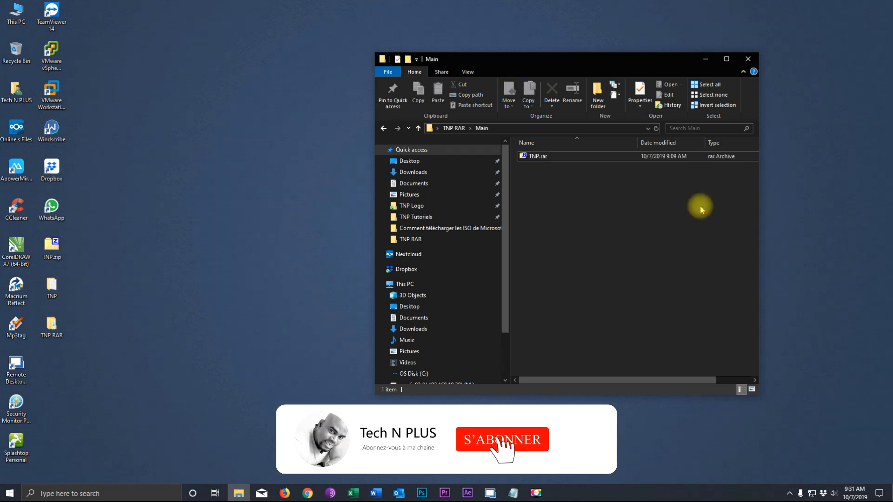
Compare the archives in the Main and Multiple folders of TNP RAR, and close the folder window.
{"action": "left_click", "coordinate": [383, 129]}
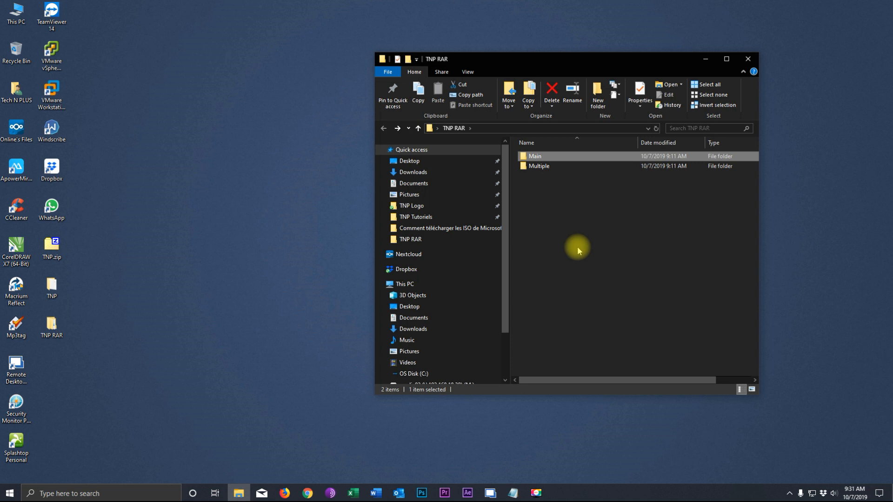
{"action": "double_click", "coordinate": [527, 167]}
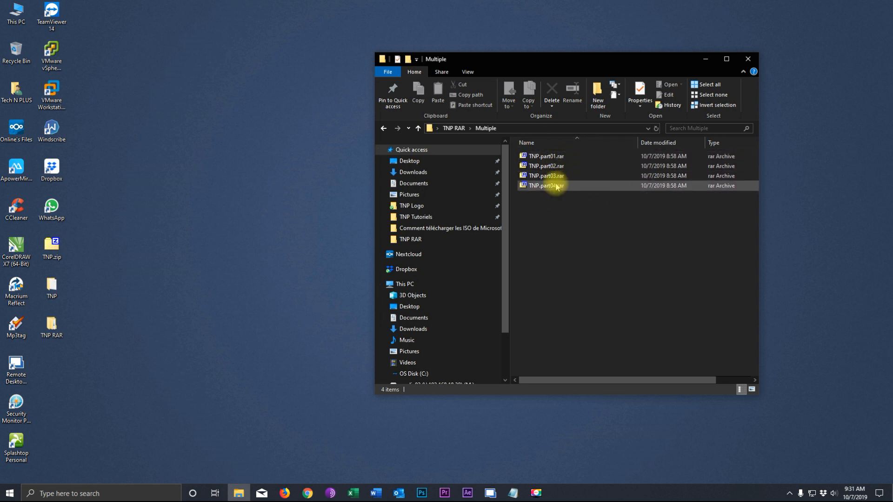
{"action": "left_click_drag", "start_coordinate": [655, 60], "coordinate": [699, 63]}
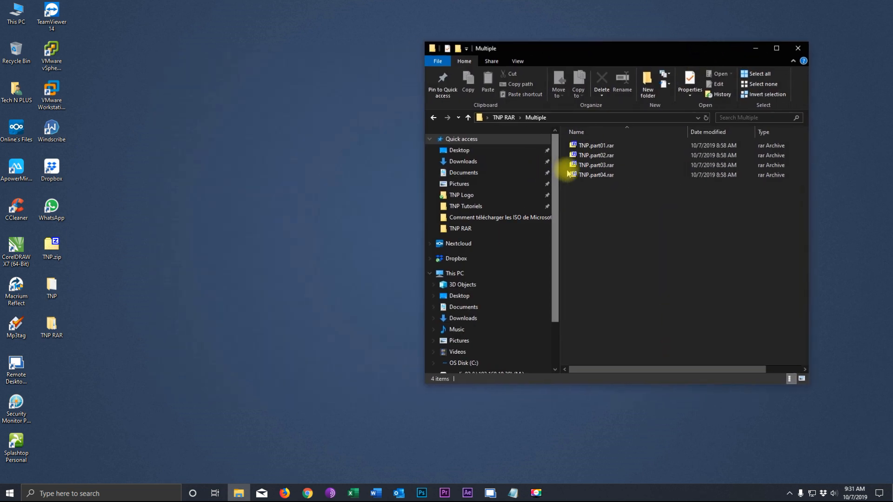
{"action": "left_click", "coordinate": [434, 117]}
{"action": "left_click", "coordinate": [583, 146]}
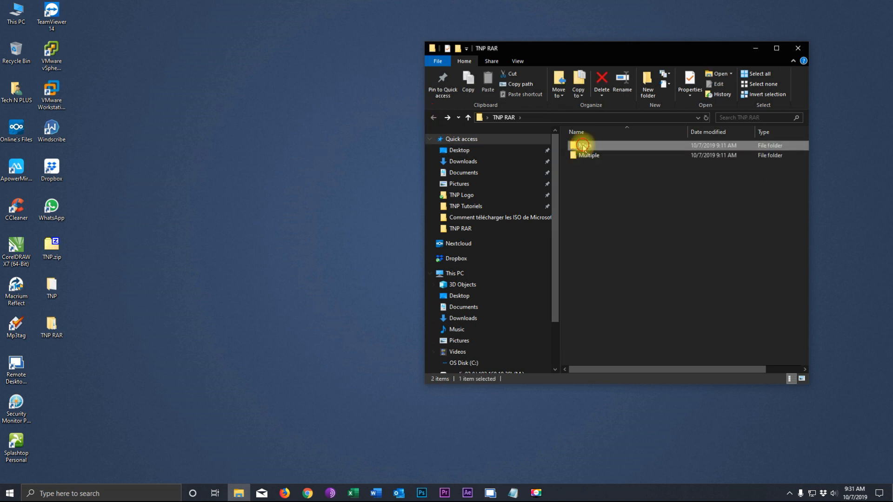
{"action": "double_click", "coordinate": [584, 146]}
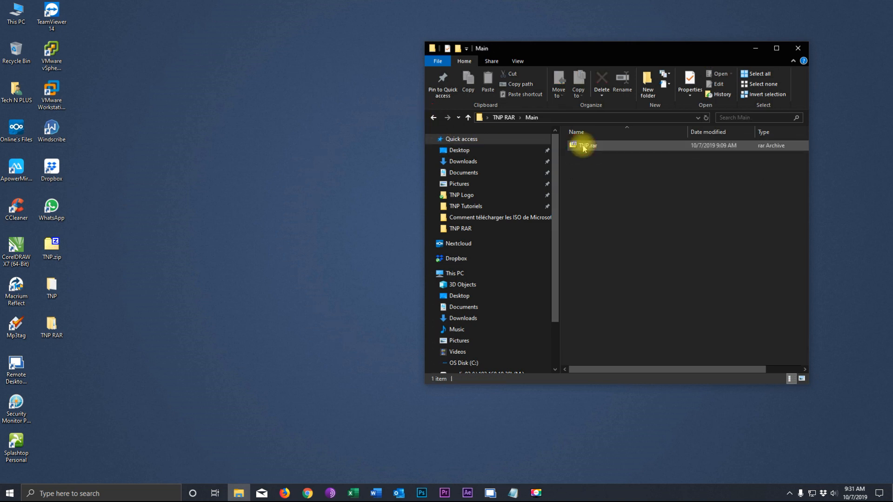
{"action": "left_click", "coordinate": [433, 119]}
{"action": "double_click", "coordinate": [579, 157]}
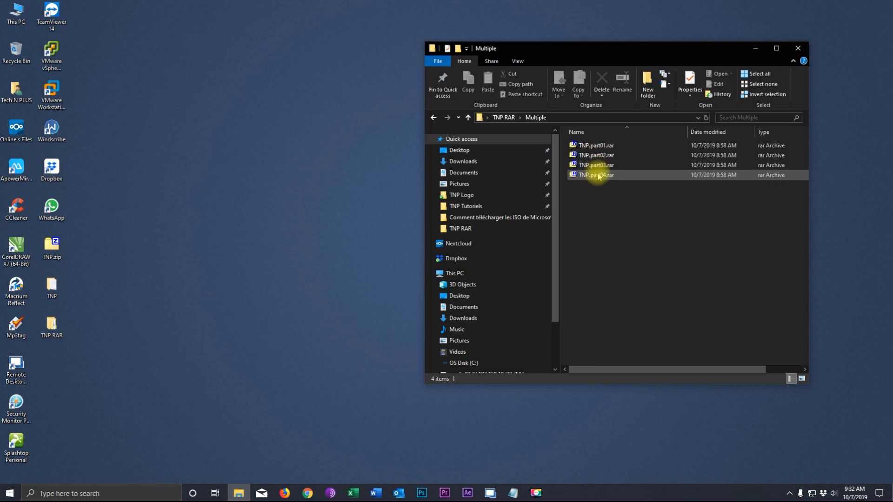
{"action": "left_click", "coordinate": [798, 48]}
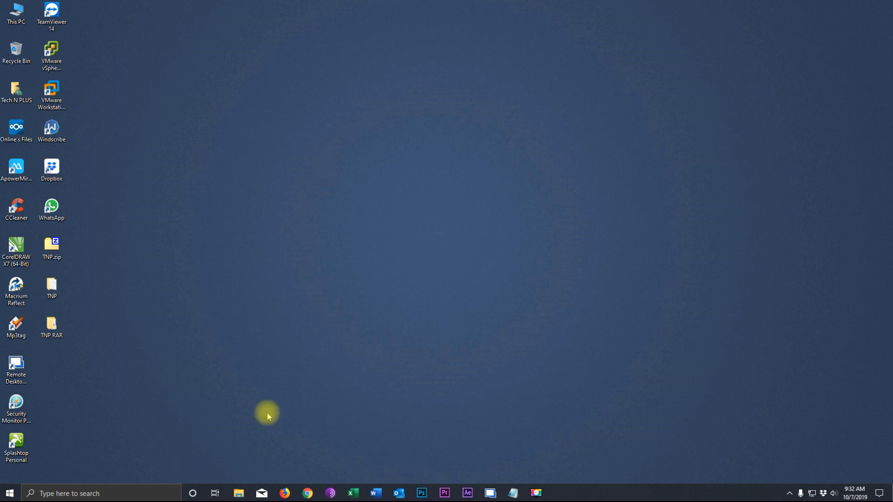
Switch to Chrome, download the 64-bit 7-Zip 19.00 installer from 7-zip.org to the desktop, and close the browser.
{"action": "left_click", "coordinate": [308, 493]}
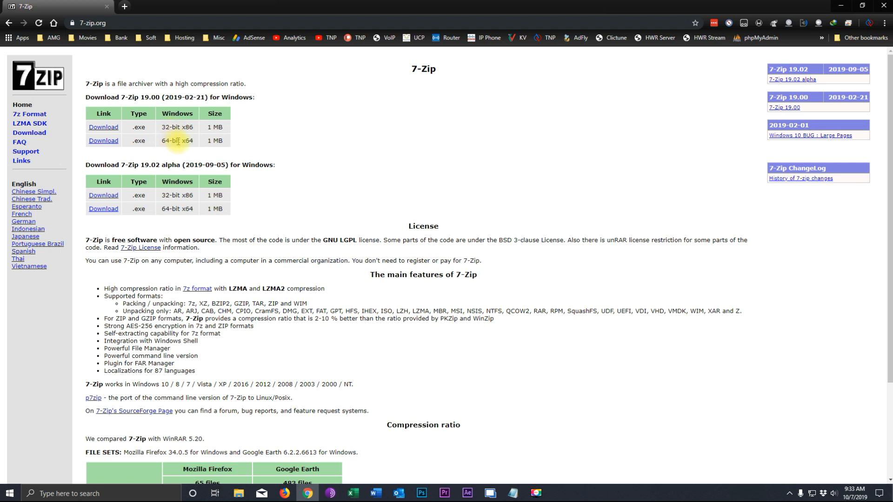
{"action": "left_click", "coordinate": [104, 141]}
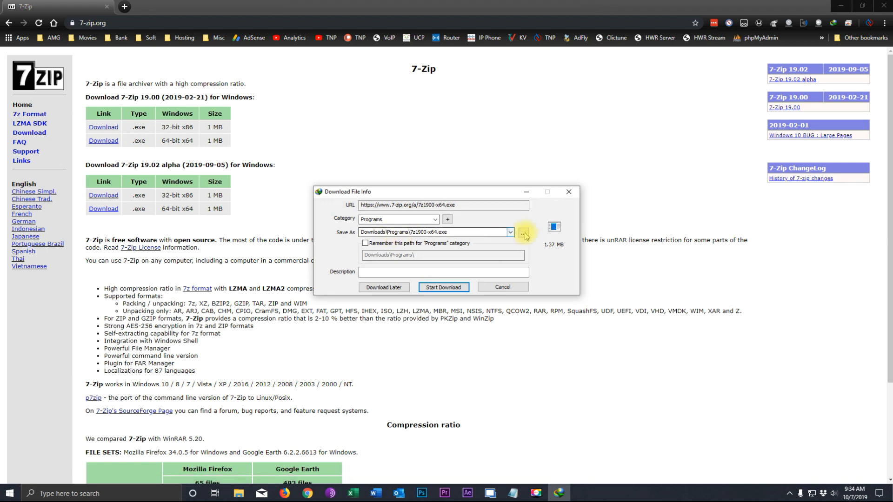
{"action": "left_click", "coordinate": [523, 234]}
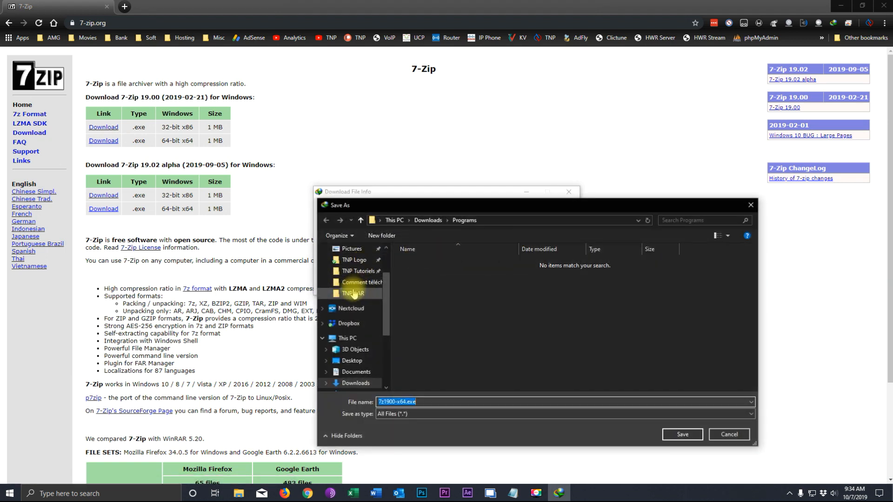
{"action": "left_click", "coordinate": [356, 271]}
{"action": "left_click", "coordinate": [682, 435]}
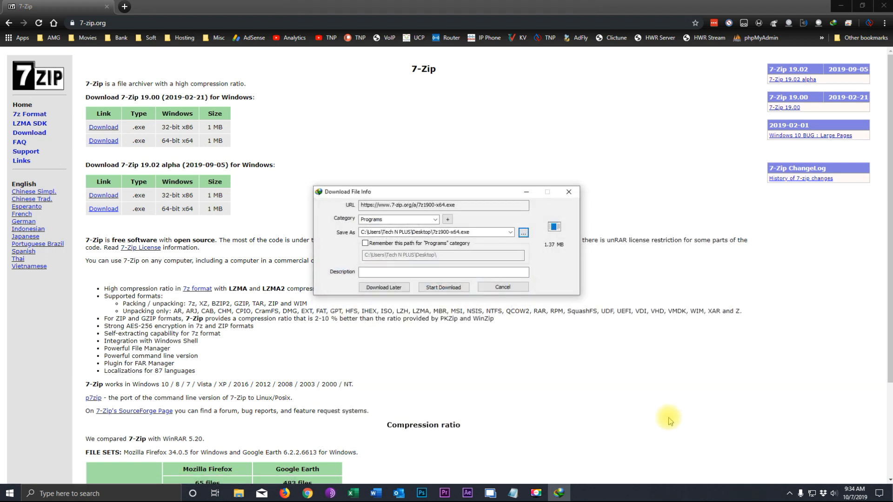
{"action": "left_click", "coordinate": [443, 287]}
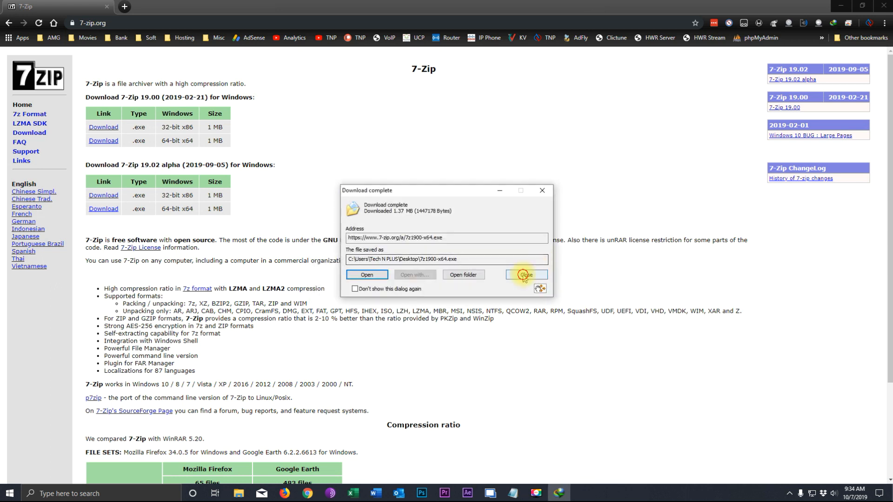
{"action": "left_click", "coordinate": [523, 274]}
{"action": "left_click", "coordinate": [884, 5]}
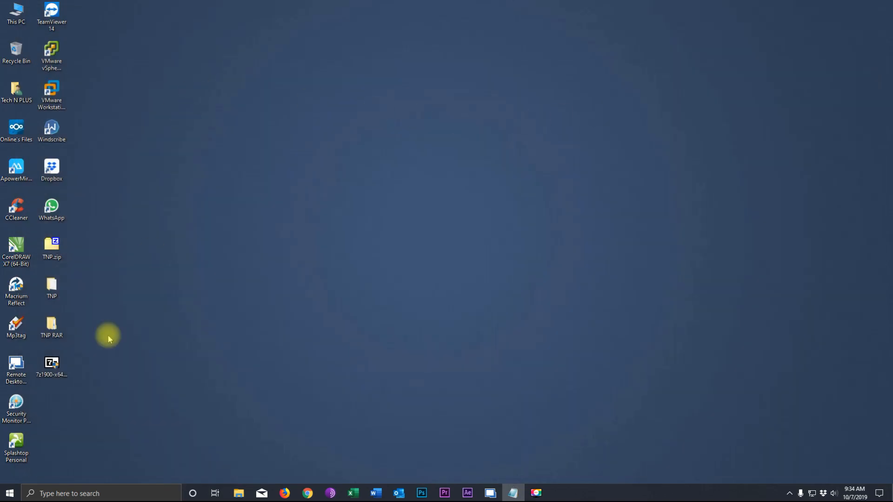
Launch the downloaded 7-Zip installer, close its setup without installing, and move the installer file to the Recycle Bin.
{"action": "double_click", "coordinate": [51, 364]}
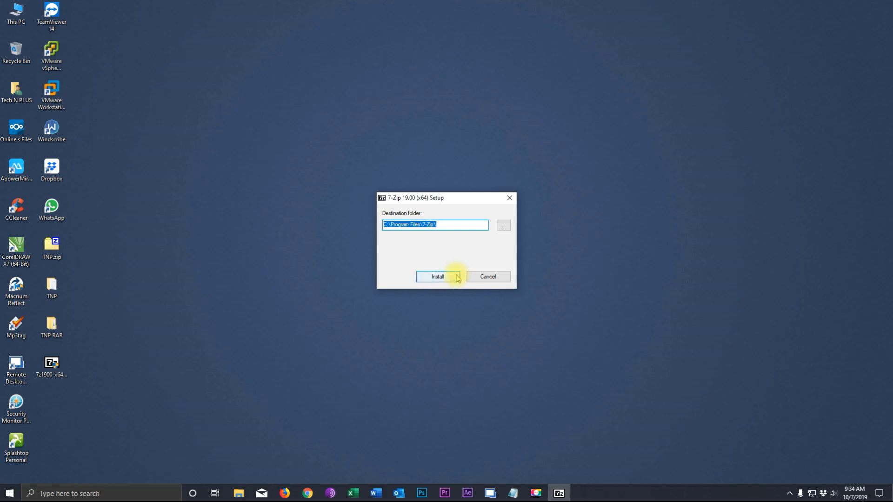
{"action": "left_click", "coordinate": [510, 201]}
{"action": "left_click_drag", "start_coordinate": [51, 364], "coordinate": [21, 60]}
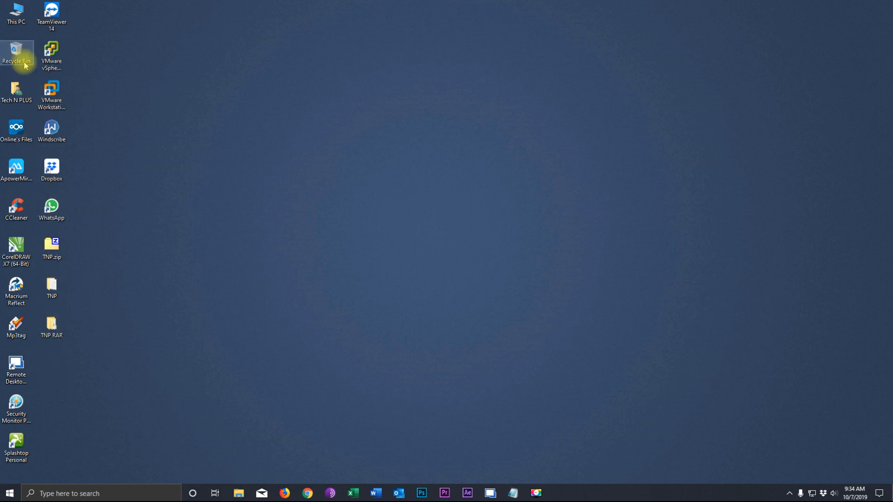
Search Windows for 7-Zip, open 7-Zip File Manager, and place its window clear of the desktop icons.
{"action": "left_click", "coordinate": [58, 495]}
{"action": "type", "text": "7"}
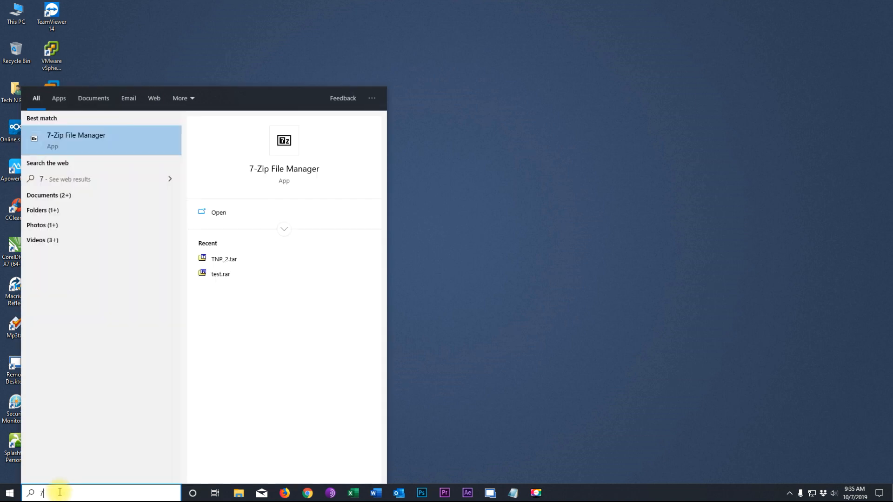
{"action": "left_click", "coordinate": [86, 140]}
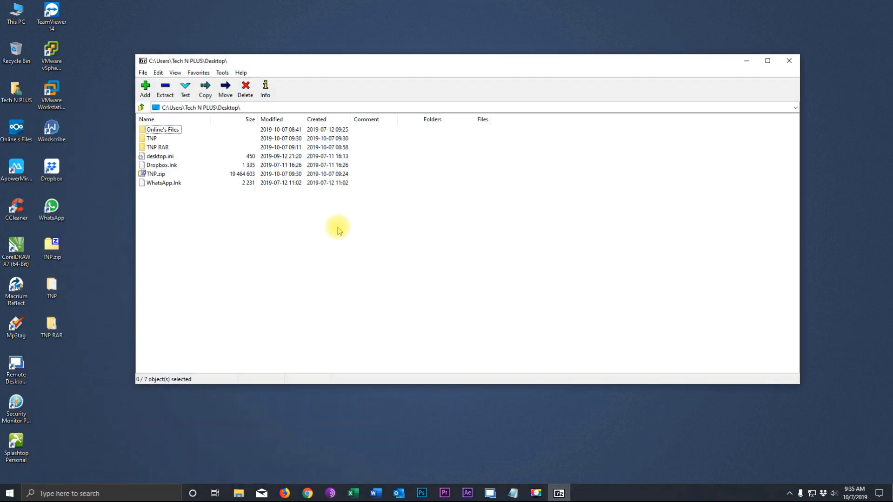
{"action": "left_click_drag", "start_coordinate": [354, 66], "coordinate": [392, 59]}
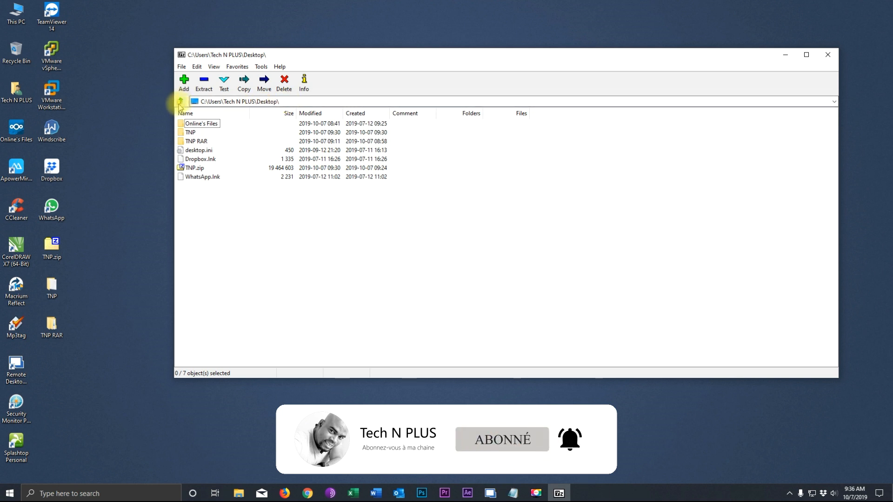
Browse up through the parent folders of Desktop and return to the Desktop folder.
{"action": "left_click", "coordinate": [181, 102]}
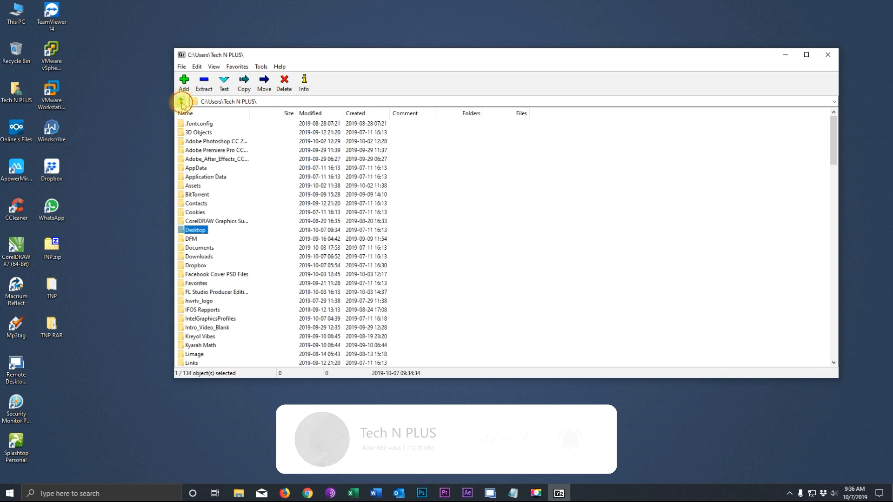
{"action": "left_click", "coordinate": [180, 102]}
{"action": "double_click", "coordinate": [194, 160]}
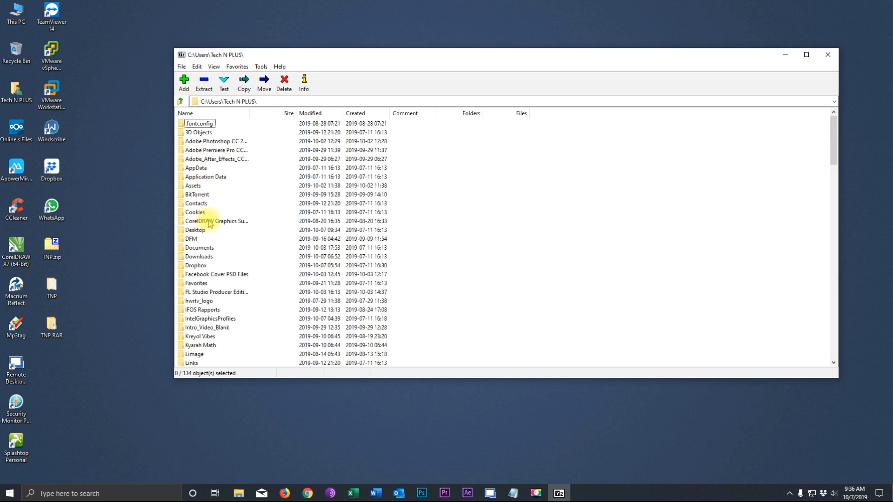
{"action": "double_click", "coordinate": [203, 232]}
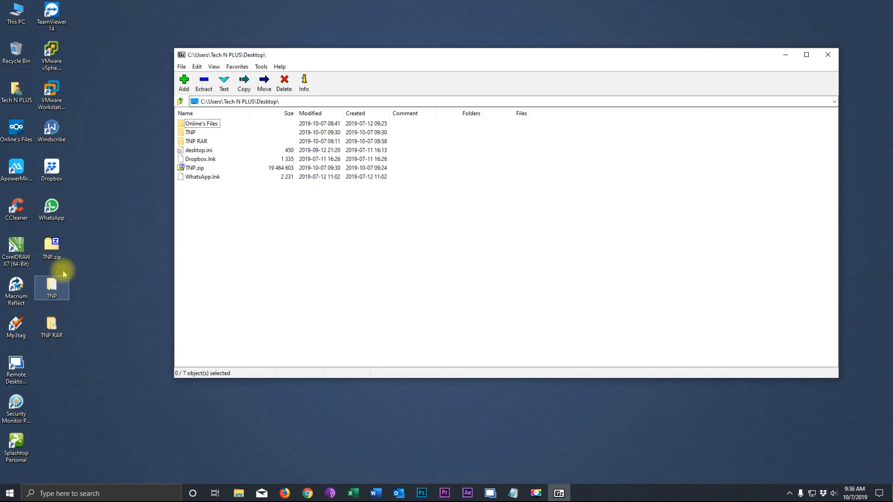
Start adding the desktop's TNP folder to a new archive and set the archive format to zip.
{"action": "left_click", "coordinate": [182, 134]}
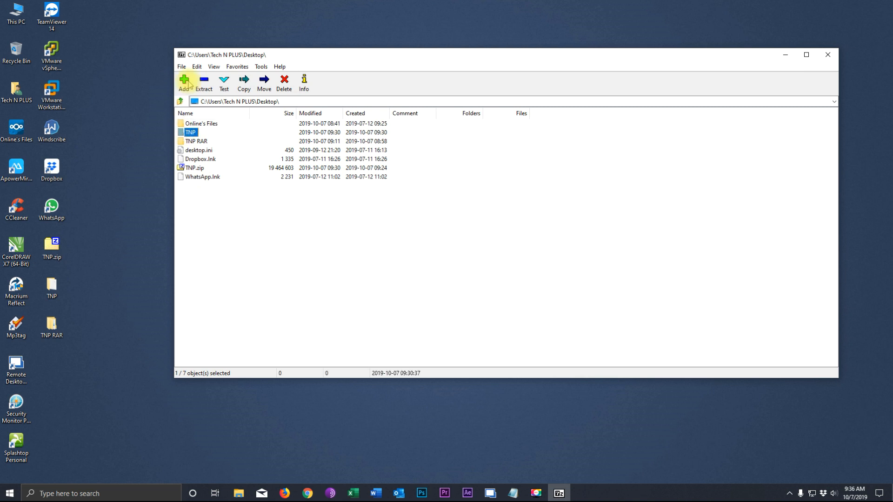
{"action": "left_click", "coordinate": [184, 83]}
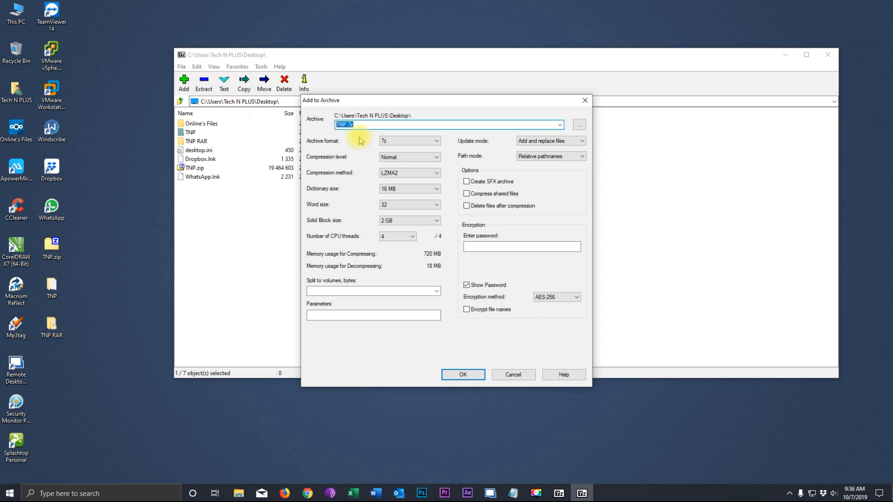
{"action": "left_click", "coordinate": [436, 142]}
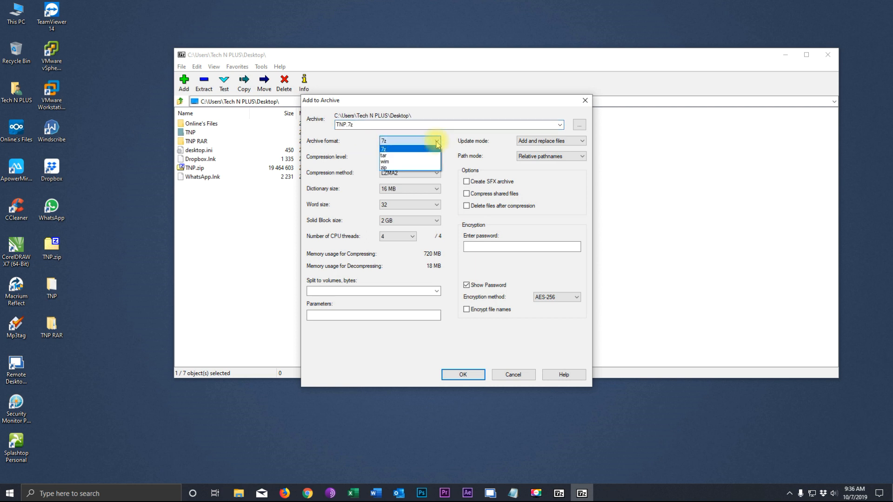
{"action": "left_click", "coordinate": [385, 168]}
Name the new archive TNP-7ZIP.zip.
{"action": "left_click", "coordinate": [348, 124]}
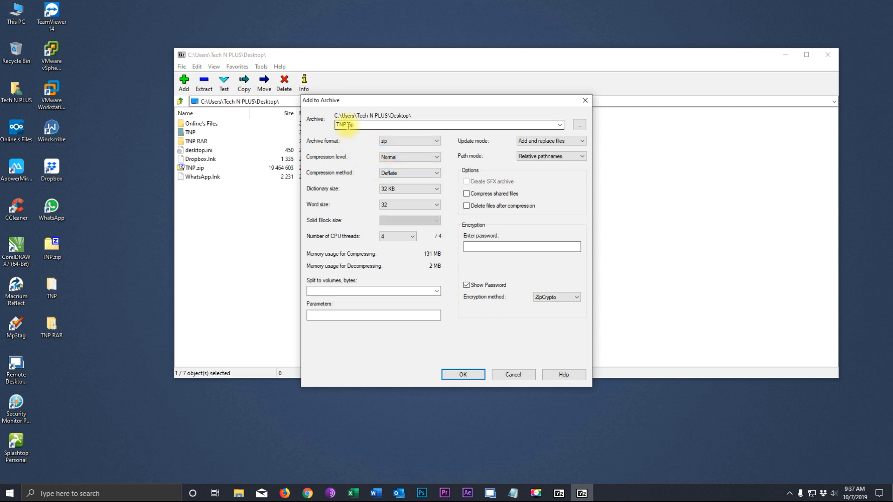
{"action": "left_click", "coordinate": [348, 125]}
{"action": "left_click", "coordinate": [348, 124]}
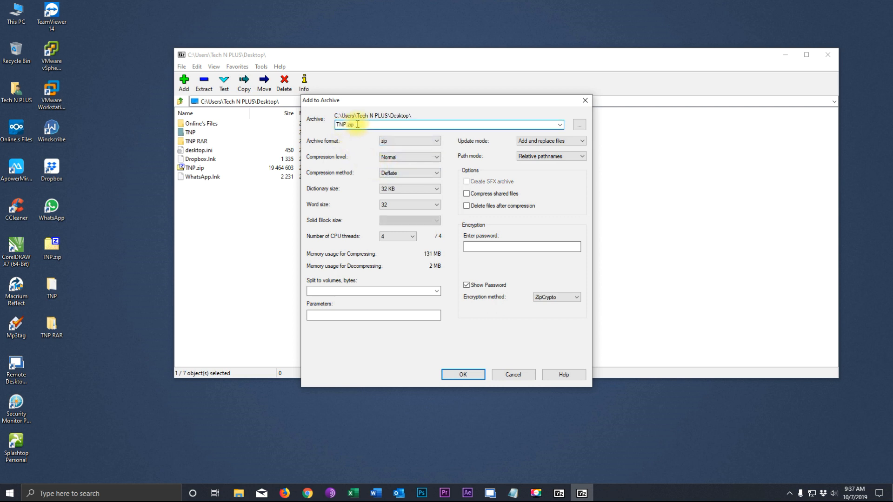
{"action": "type", "text": "-"}
{"action": "type", "text": "7ZIP"}
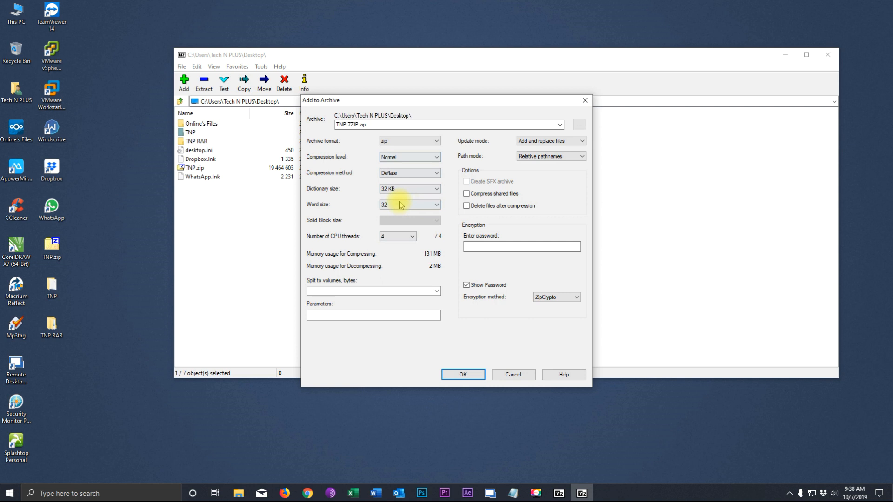
Review the compression levels, keep Normal, and create the TNP-7ZIP.zip archive.
{"action": "left_click", "coordinate": [399, 156]}
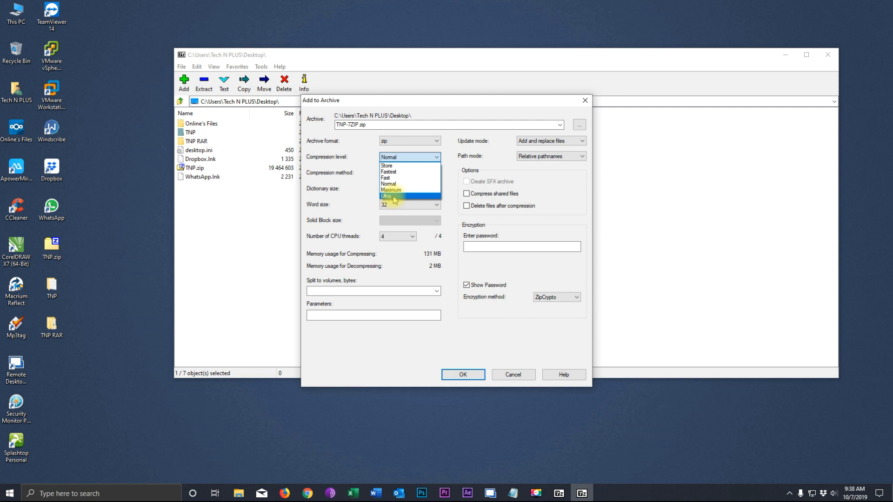
{"action": "left_click", "coordinate": [441, 168]}
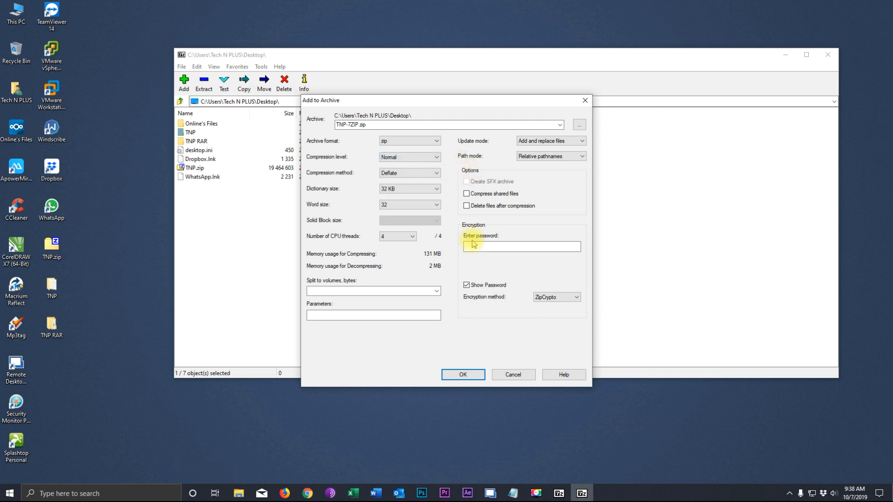
{"action": "left_click", "coordinate": [459, 374]}
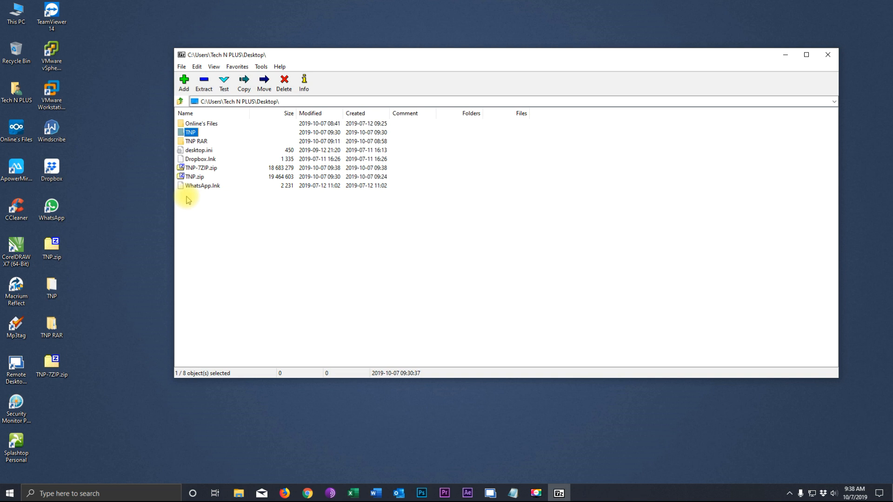
Examine the archive formats available when adding TNP-7ZIP.zip to a new archive, without creating one, and close the file manager.
{"action": "left_click", "coordinate": [200, 168]}
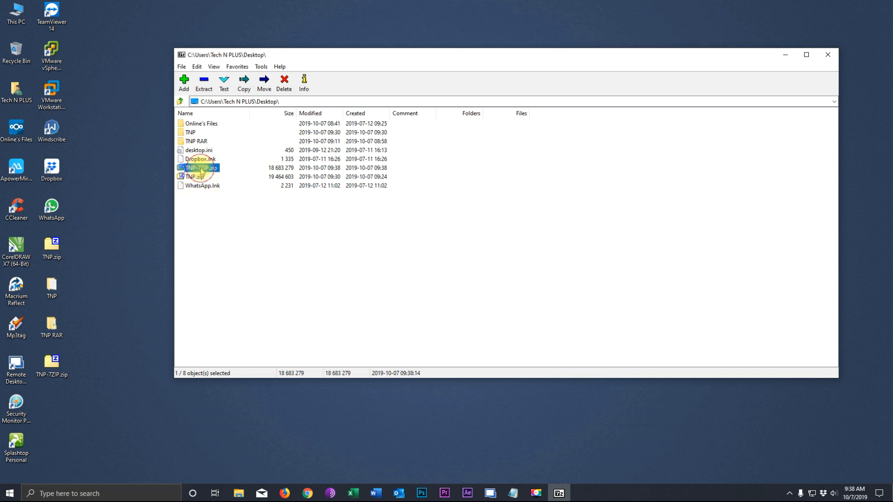
{"action": "left_click", "coordinate": [183, 82]}
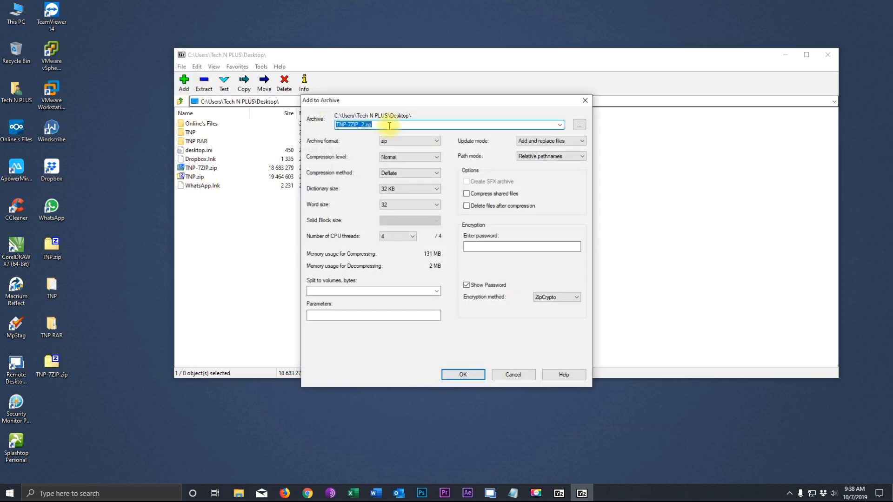
{"action": "left_click", "coordinate": [438, 144]}
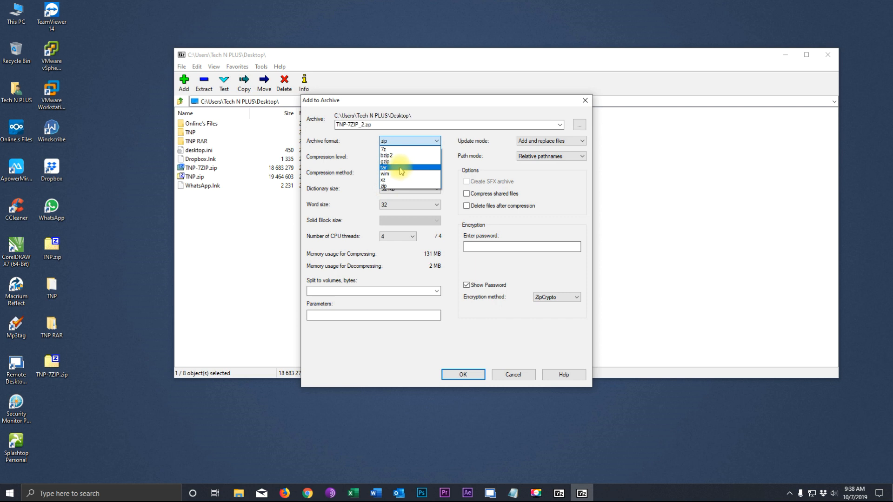
{"action": "left_click", "coordinate": [362, 140]}
{"action": "left_click", "coordinate": [386, 142]}
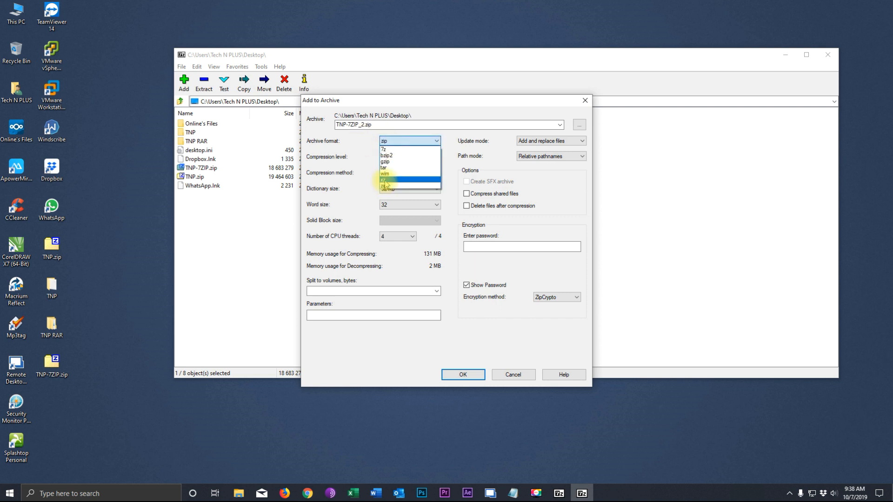
{"action": "left_click", "coordinate": [450, 135]}
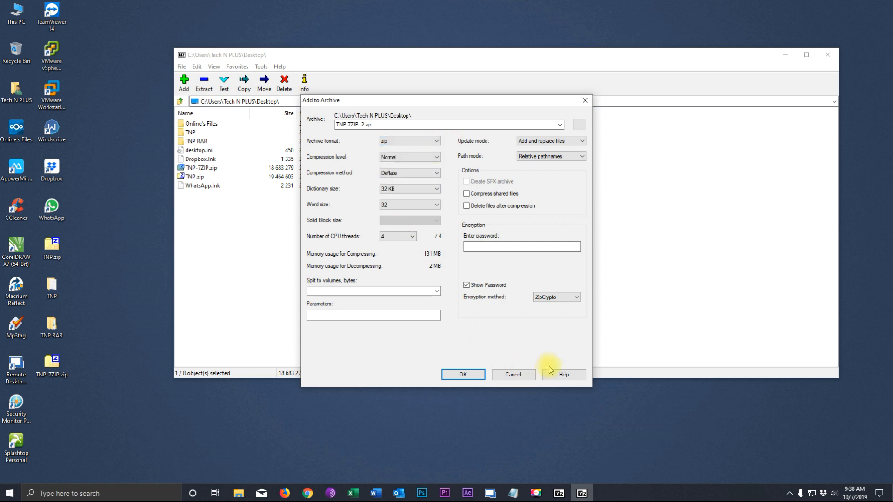
{"action": "left_click", "coordinate": [513, 375]}
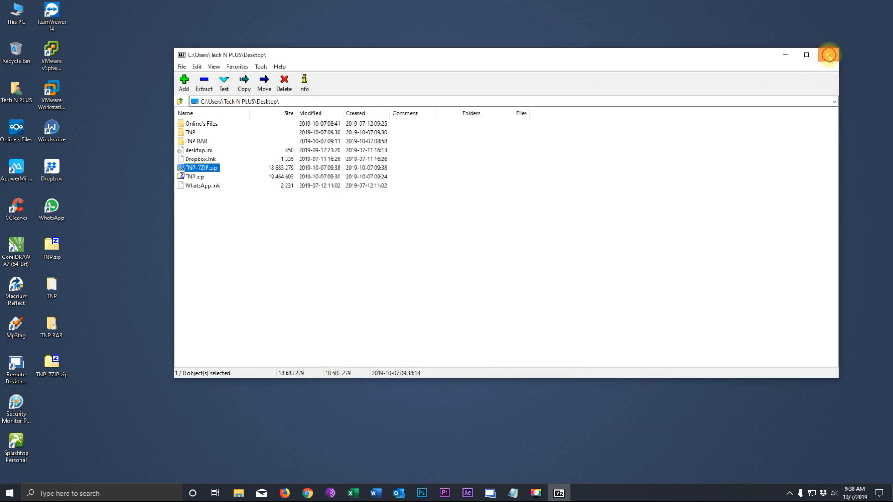
{"action": "left_click", "coordinate": [828, 55]}
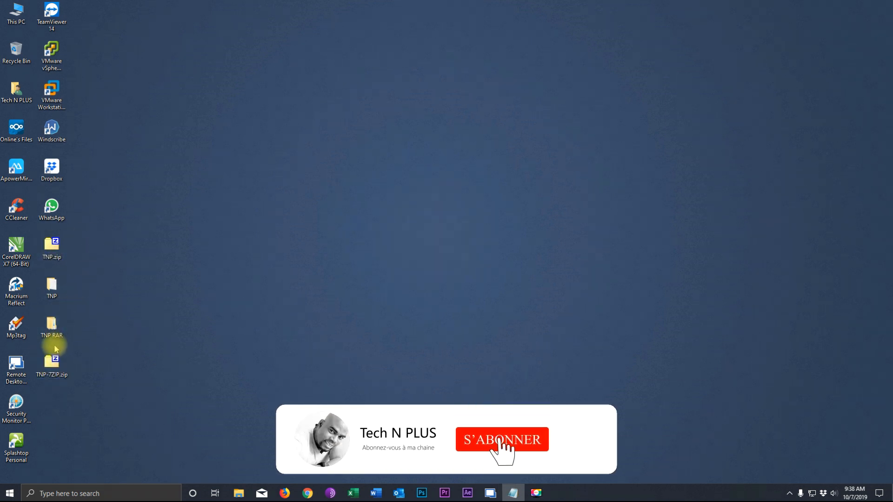
Compare the file sizes of TNP.zip and TNP-7ZIP.zip with their properties side by side, and close both property windows.
{"action": "left_click", "coordinate": [53, 242]}
{"action": "right_click", "coordinate": [54, 242]}
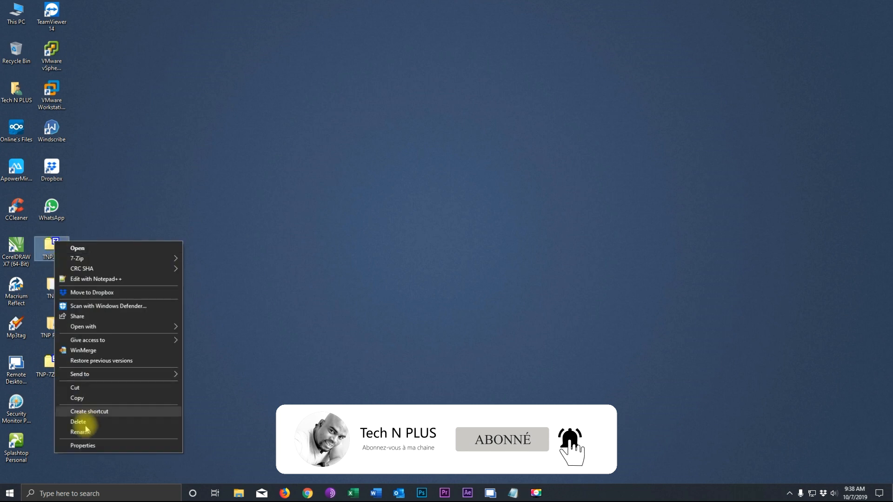
{"action": "left_click", "coordinate": [84, 443]}
{"action": "left_click_drag", "start_coordinate": [140, 248], "coordinate": [535, 73]}
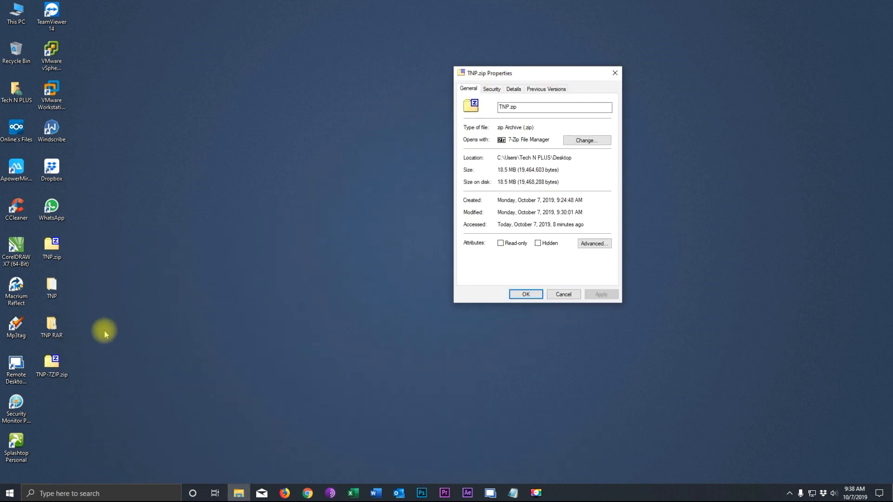
{"action": "left_click", "coordinate": [54, 367]}
{"action": "right_click", "coordinate": [54, 368]}
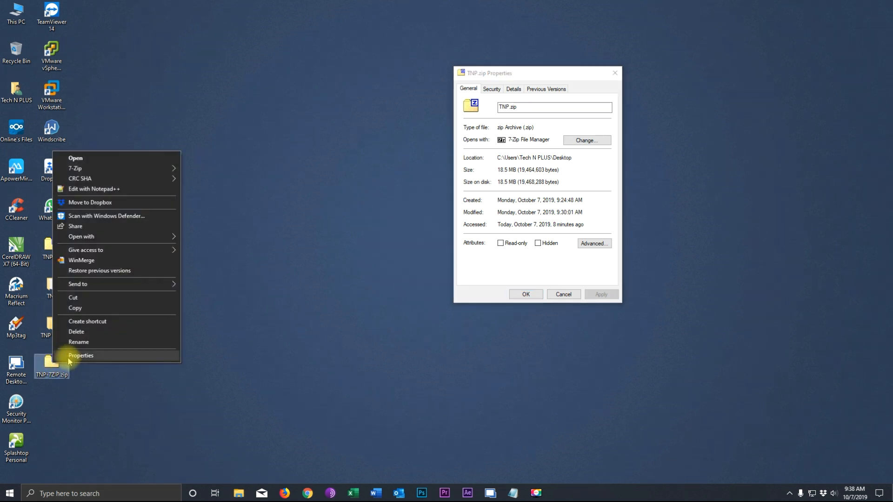
{"action": "left_click", "coordinate": [72, 356]}
{"action": "left_click_drag", "start_coordinate": [139, 244], "coordinate": [365, 80]}
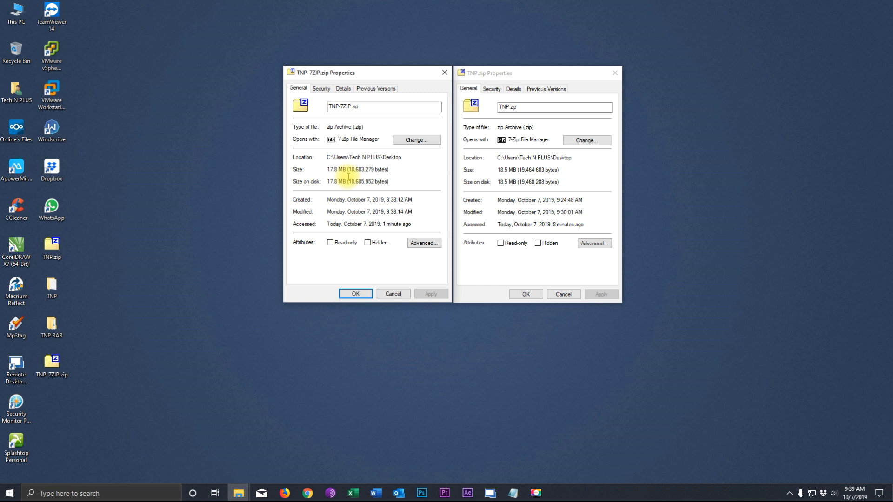
{"action": "left_click", "coordinate": [443, 73]}
{"action": "left_click", "coordinate": [613, 73]}
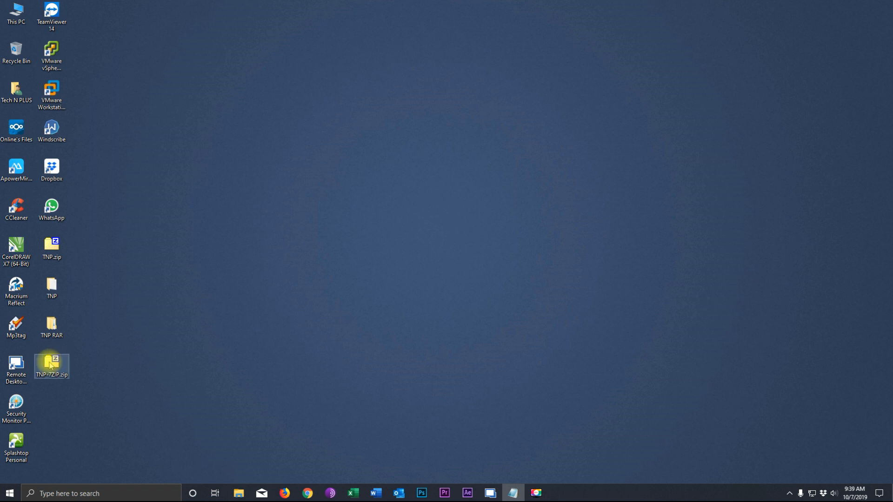
Open the desktop's TNP-7ZIP.zip with 7-Zip File Manager and try to extract its TNP folder onto the desktop.
{"action": "right_click", "coordinate": [50, 361]}
{"action": "mouse_move", "coordinate": [154, 236]}
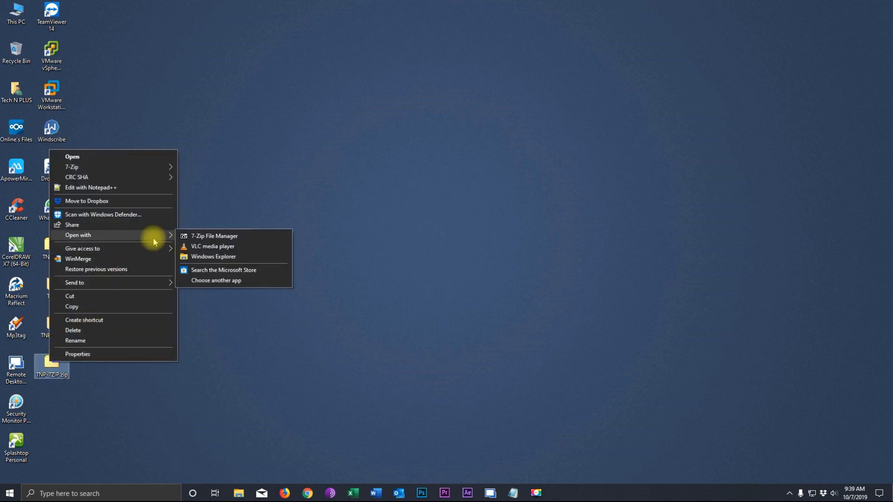
{"action": "left_click", "coordinate": [208, 238]}
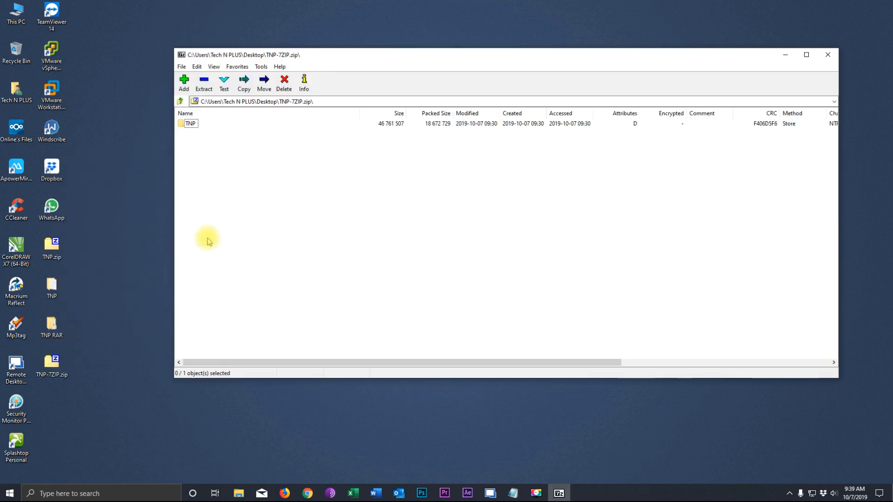
{"action": "left_click_drag", "start_coordinate": [191, 124], "coordinate": [98, 311]}
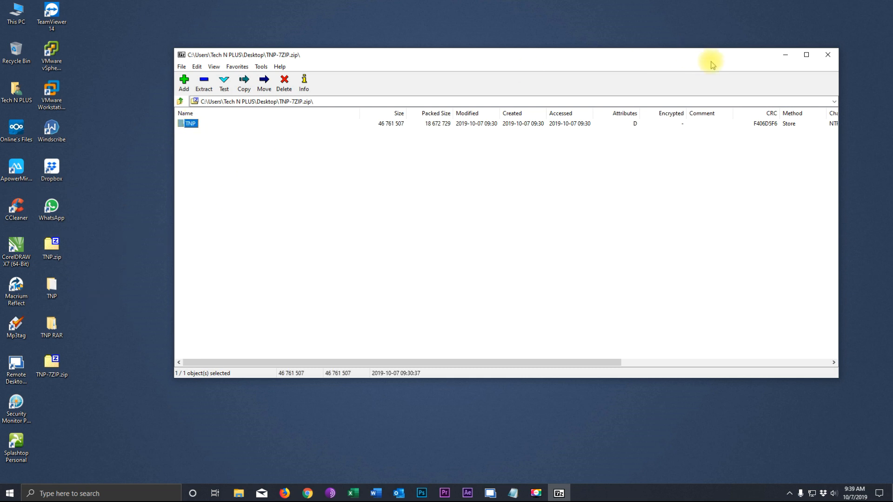
{"action": "left_click", "coordinate": [829, 56]}
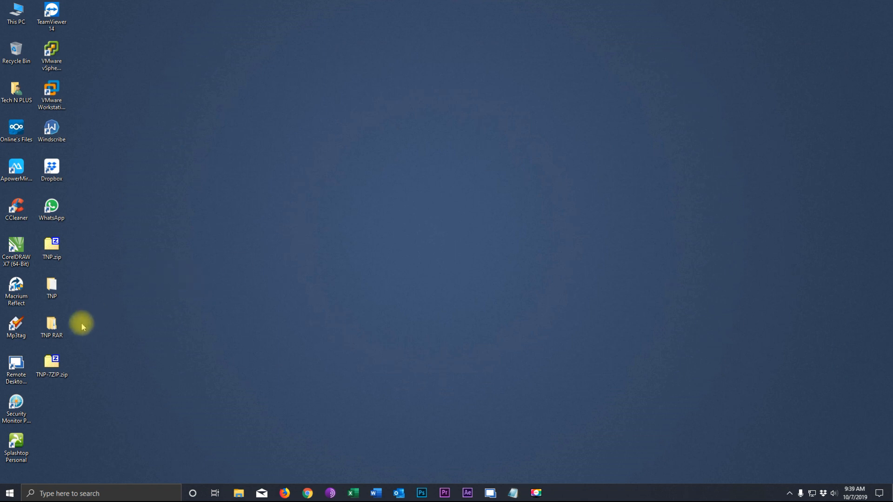
In the Multiple subfolder of TNP RAR, extract TNP.part01.rar to TNP.part04.rar into the same folder with 7-Zip.
{"action": "double_click", "coordinate": [52, 327]}
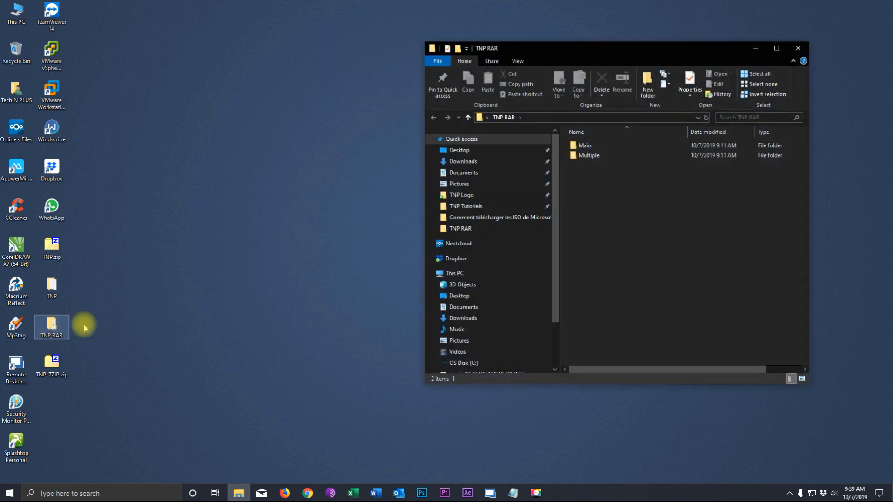
{"action": "left_click", "coordinate": [586, 156]}
{"action": "double_click", "coordinate": [585, 157]}
{"action": "left_click_drag", "start_coordinate": [582, 191], "coordinate": [597, 149]}
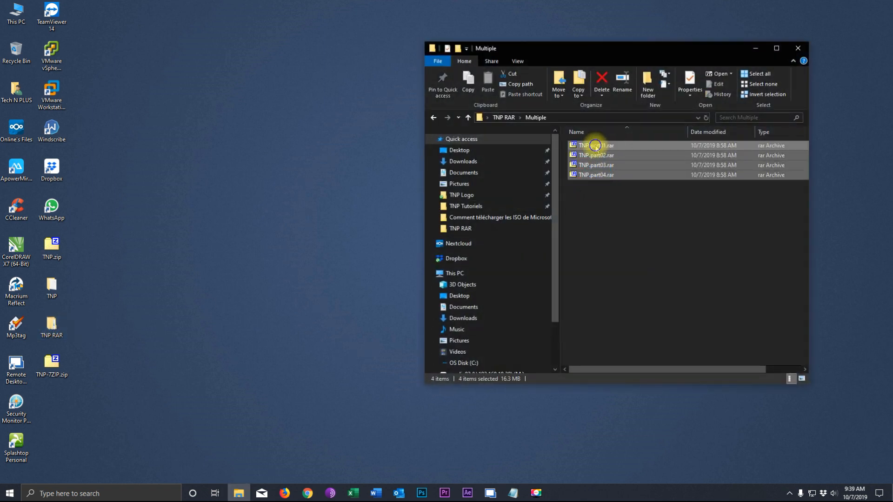
{"action": "right_click", "coordinate": [597, 148]}
{"action": "mouse_move", "coordinate": [698, 163]}
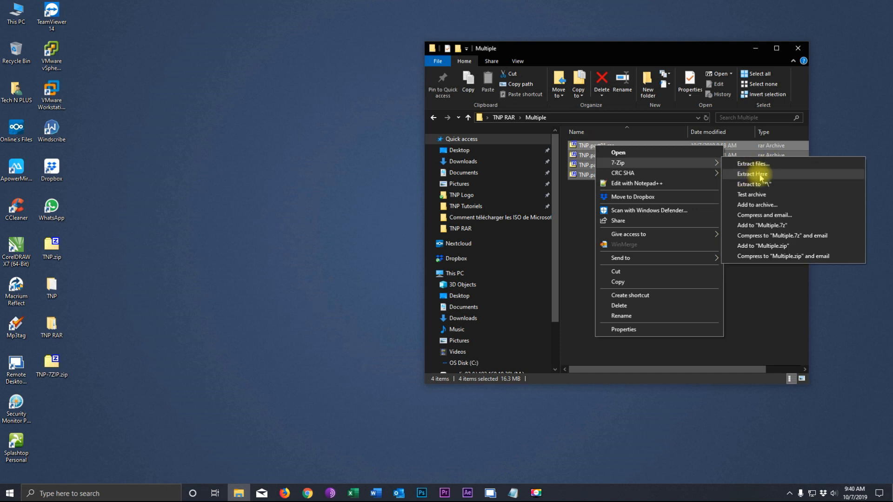
{"action": "left_click", "coordinate": [761, 175]}
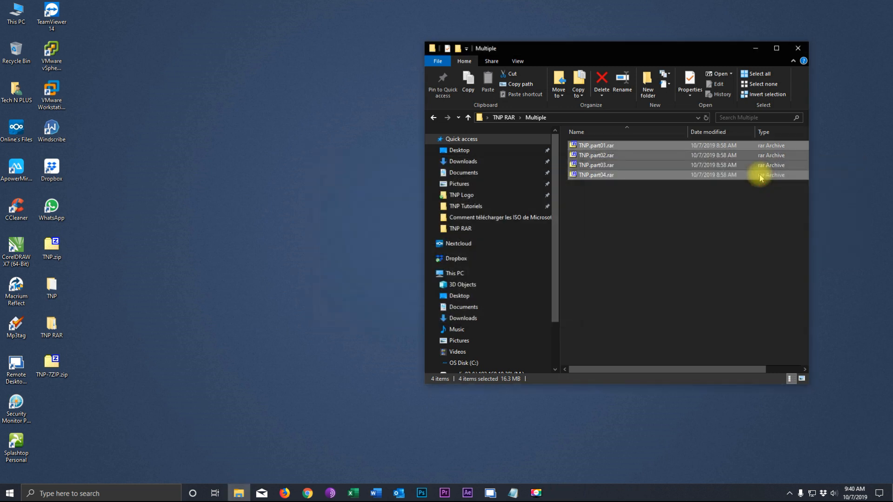